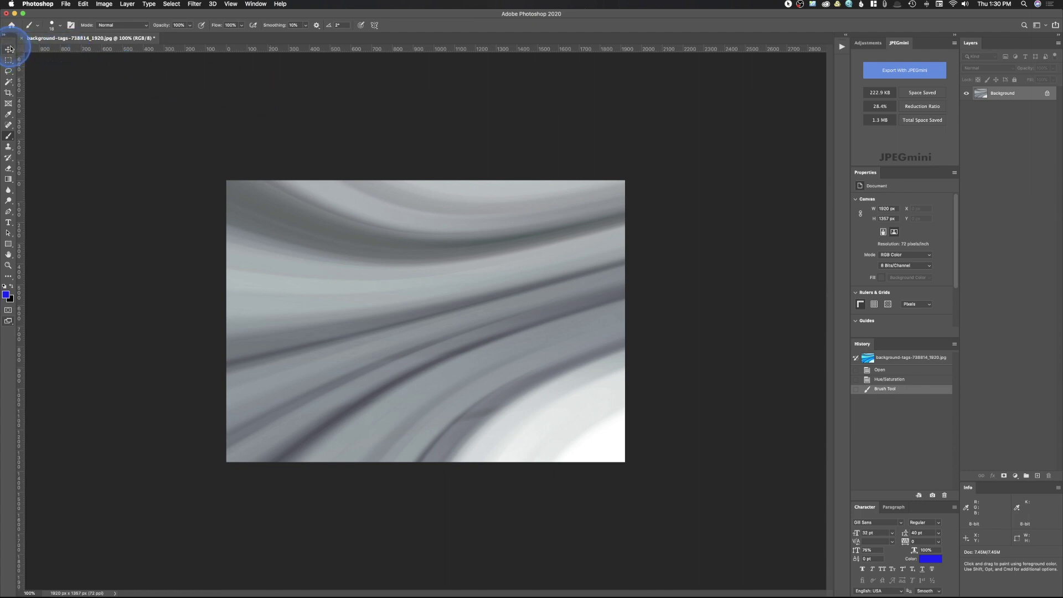
- Switch the toolbar to two columns and back to one, and float it over the canvas beside the image
drag(10, 46, 148, 174)
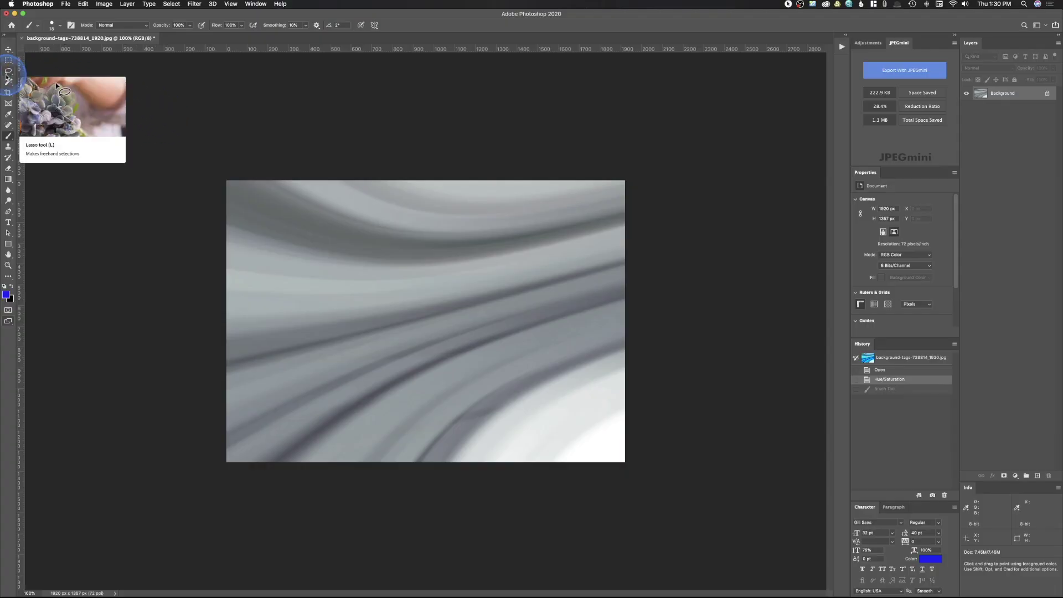
click(4, 36)
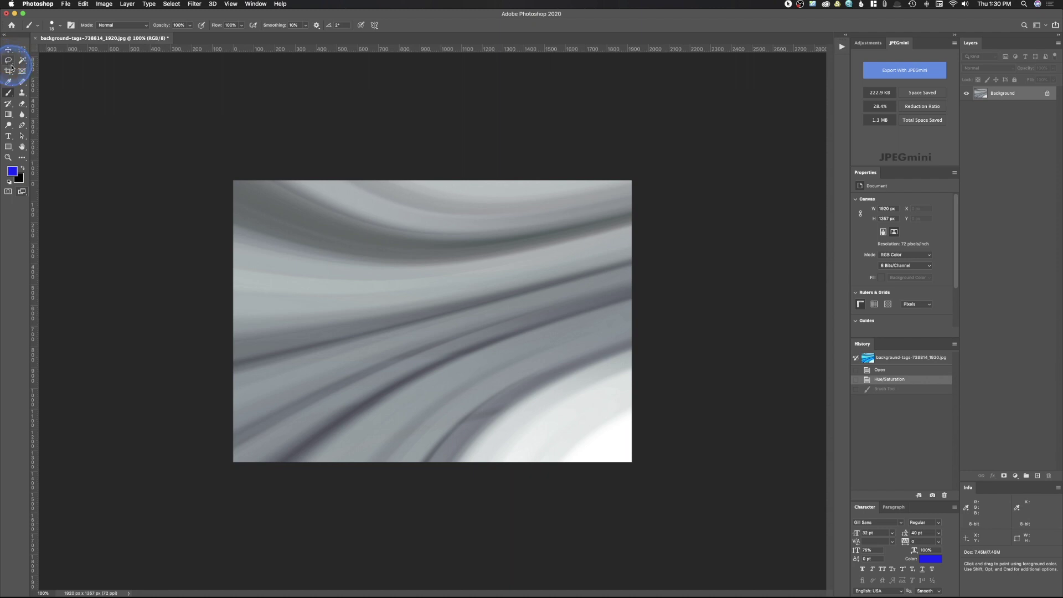
click(5, 36)
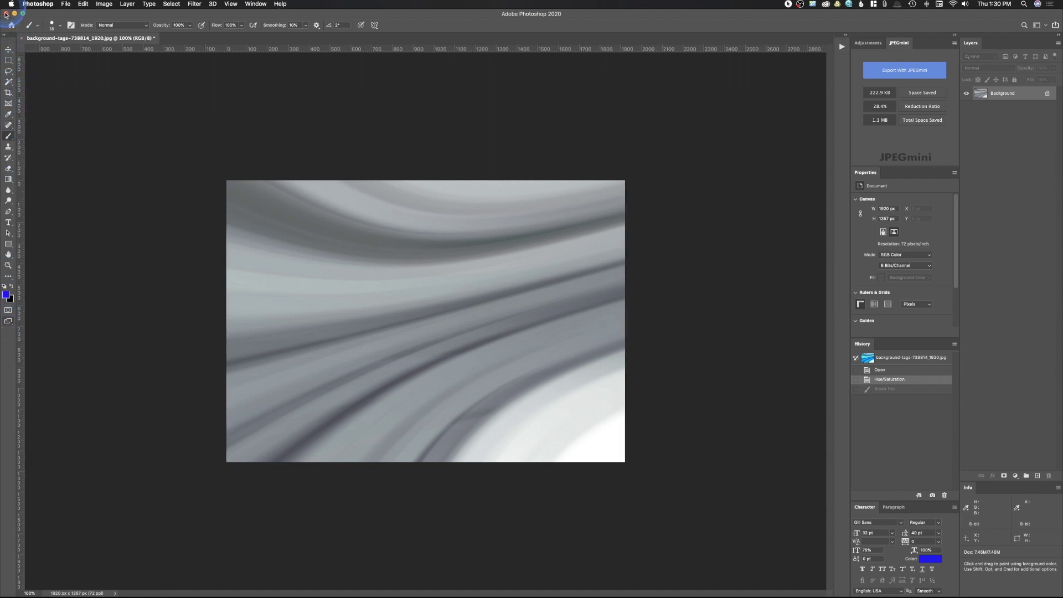
drag(8, 40, 122, 170)
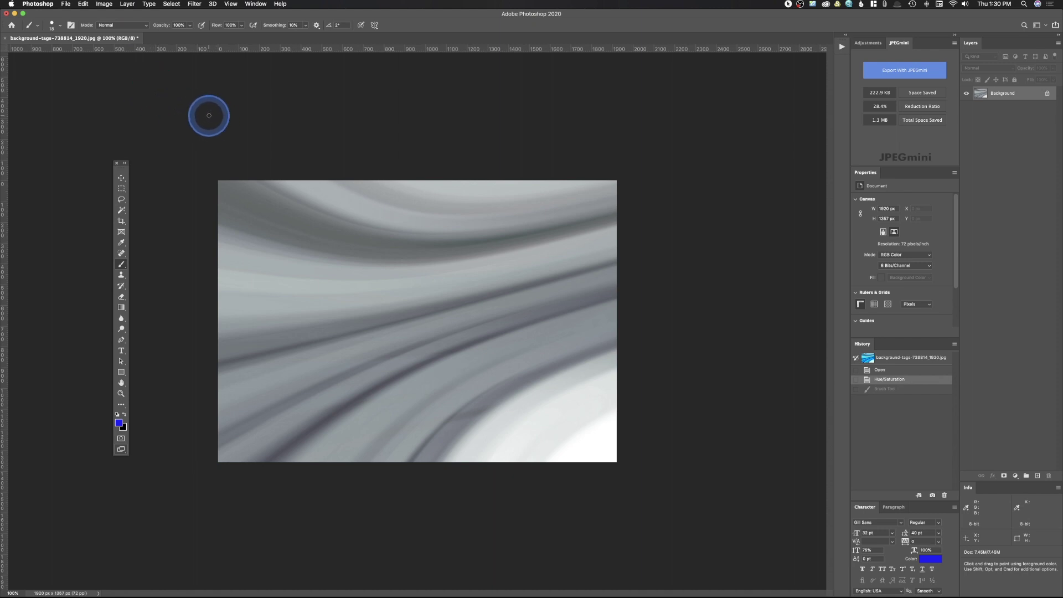
- Customize the toolbar so that the Quick Mask and screen mode controls are hidden, and apply the change
click(86, 4)
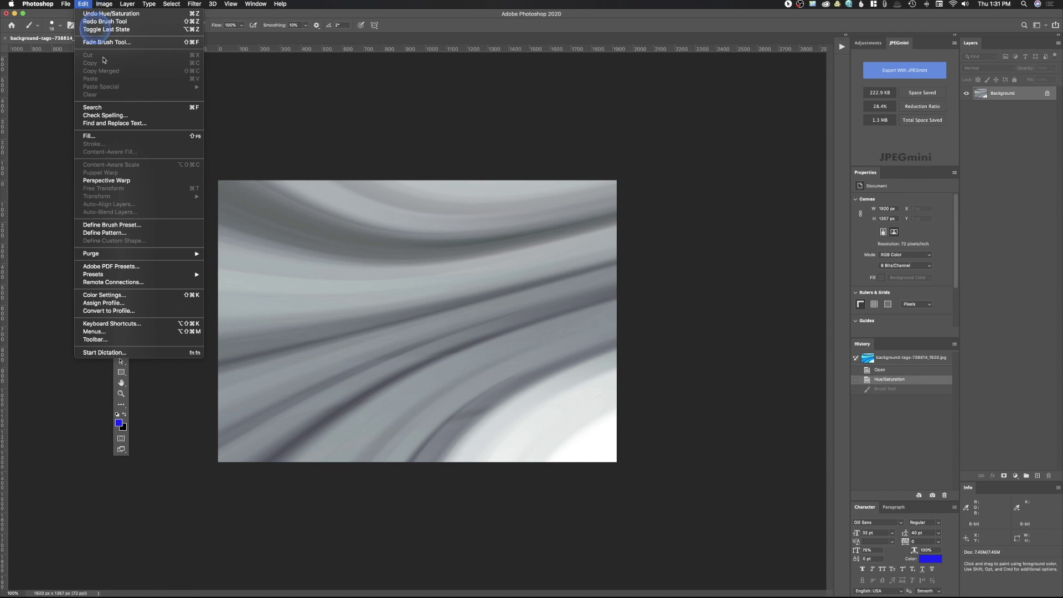
click(109, 340)
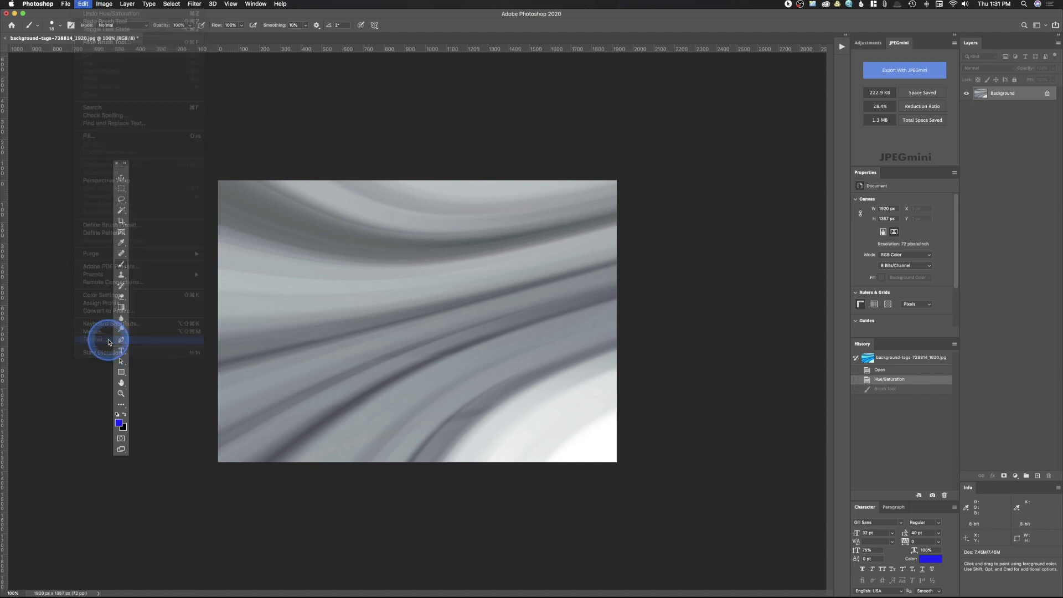
drag(186, 12, 339, 77)
drag(485, 350, 764, 482)
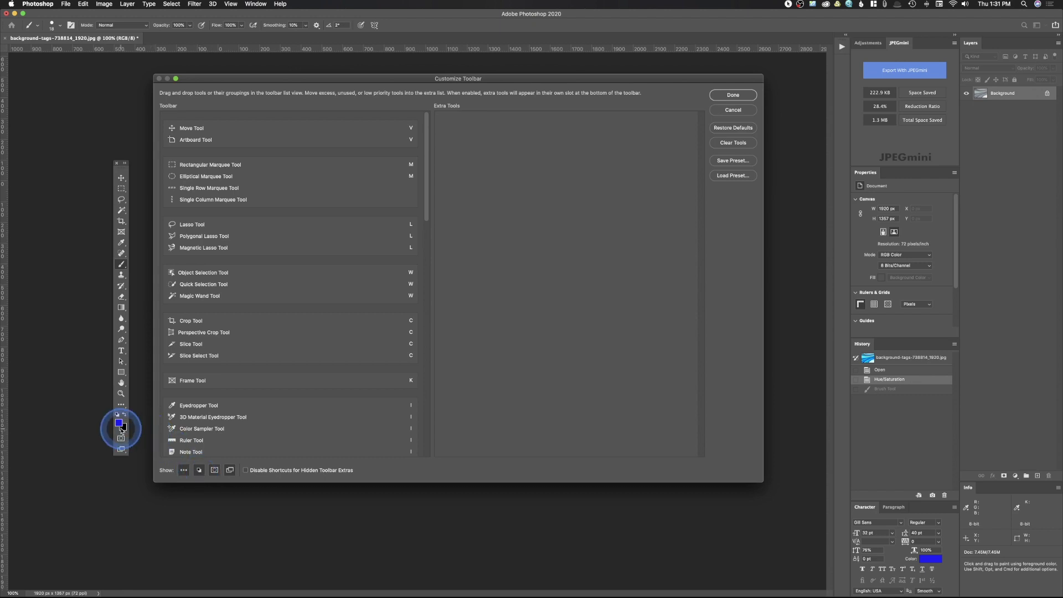
click(216, 471)
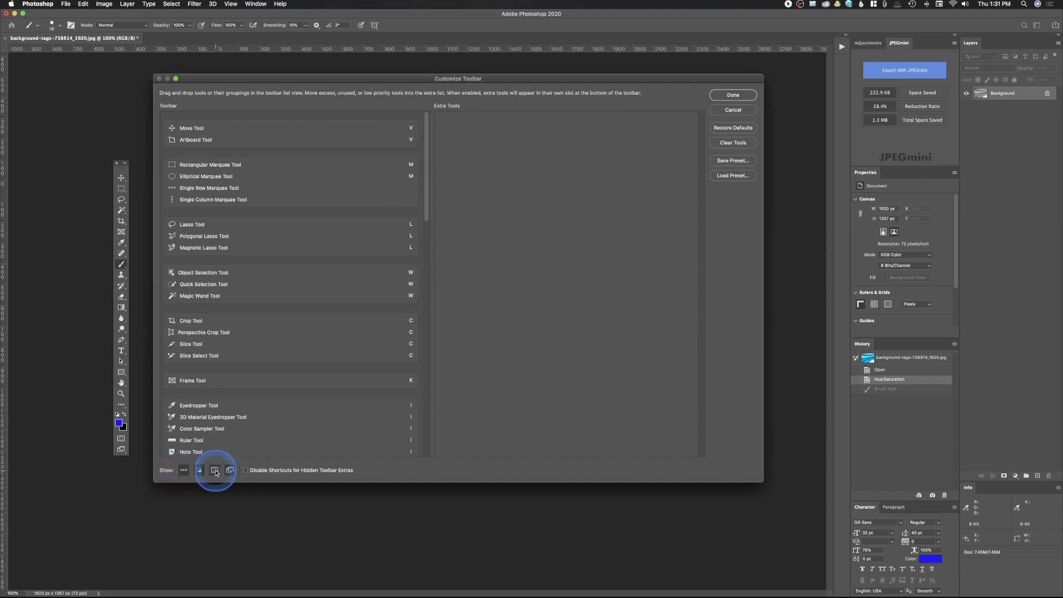
click(216, 472)
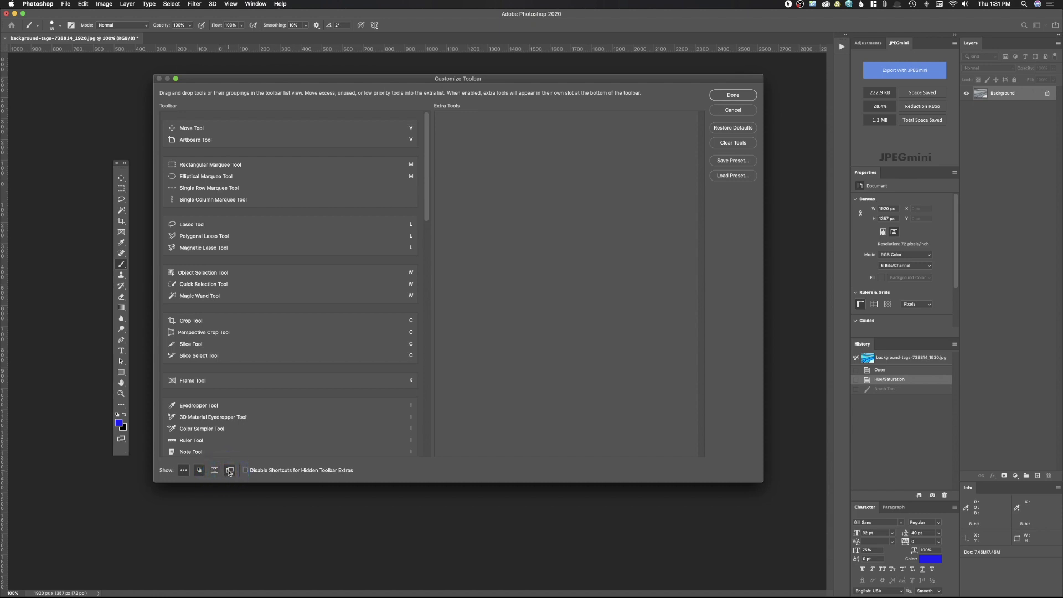
click(230, 472)
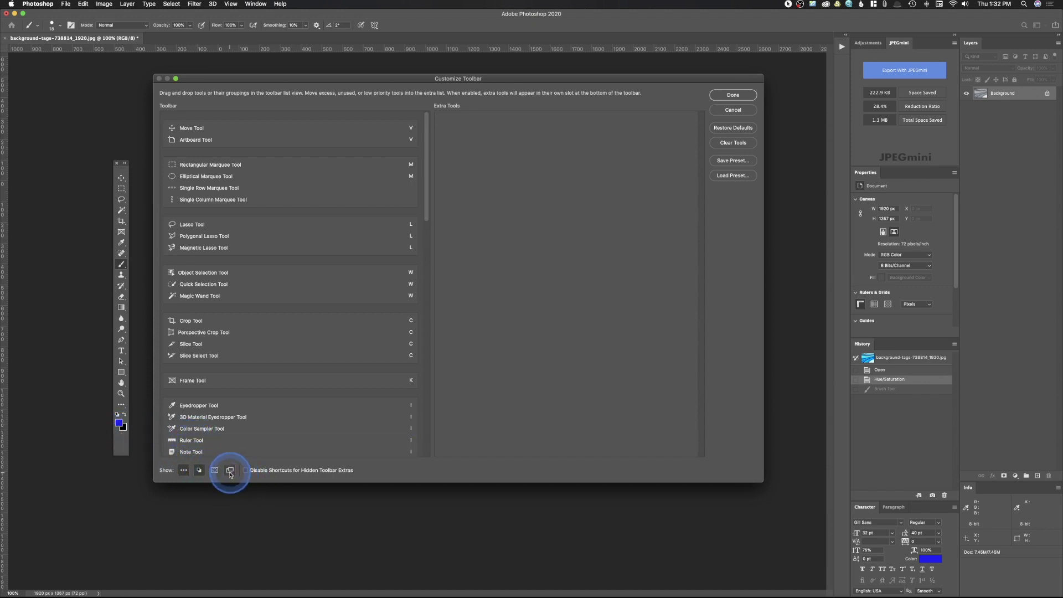
click(733, 95)
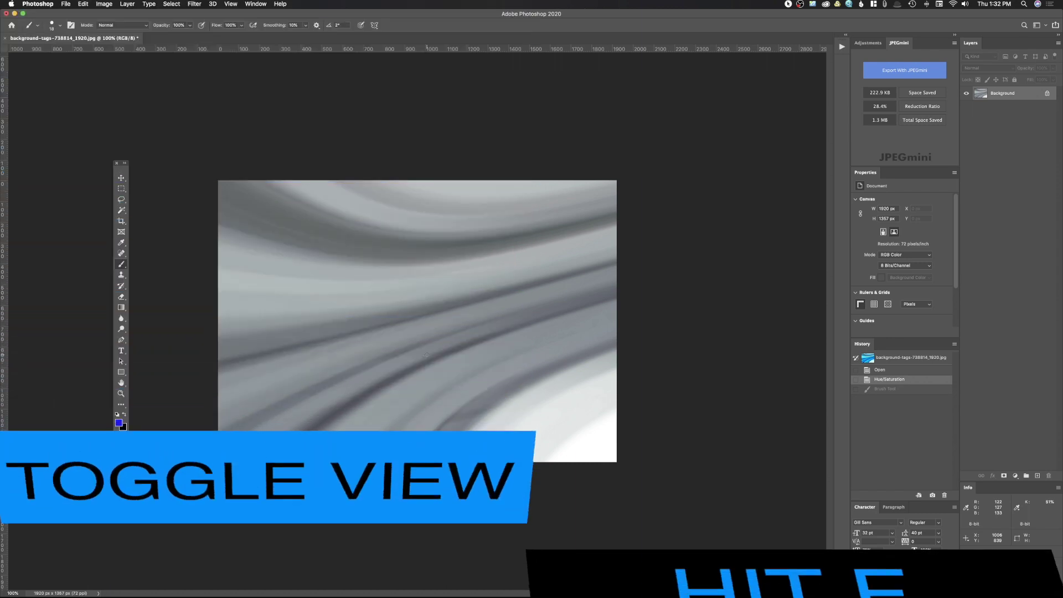
- Cycle through the screen modes and return to the standard view
key(f)
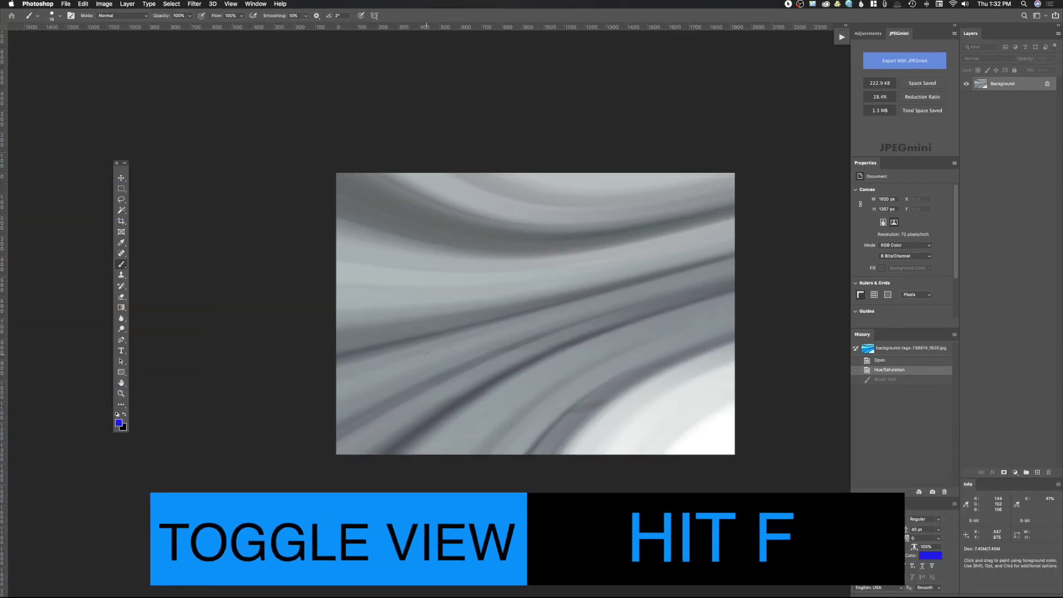
key(f)
key(f)
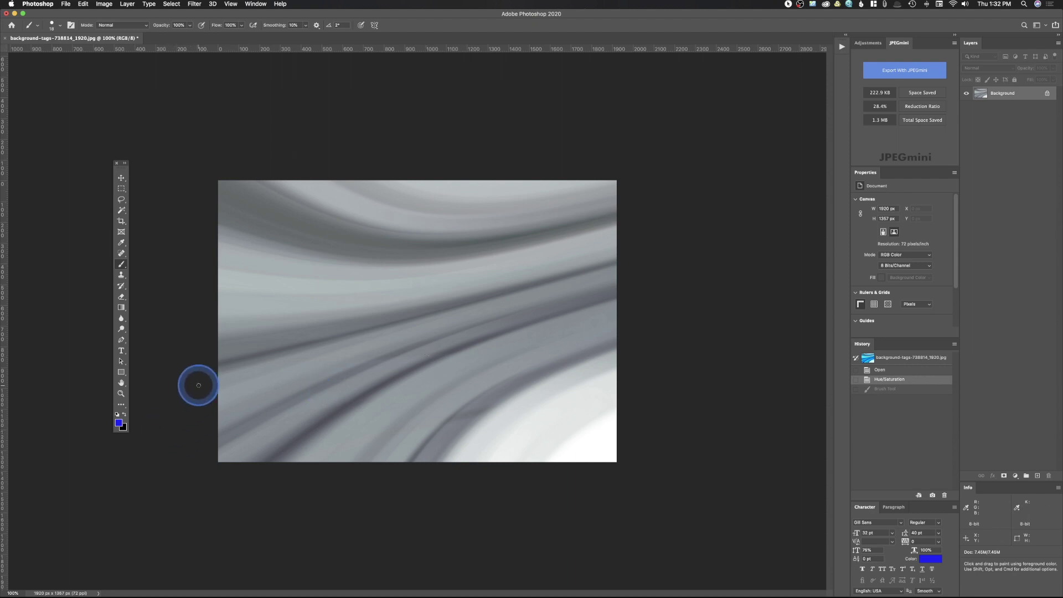
- Examine how the Move Tool and Artboard Tool are grouped in the toolbar customization list and in the toolbar itself
click(86, 4)
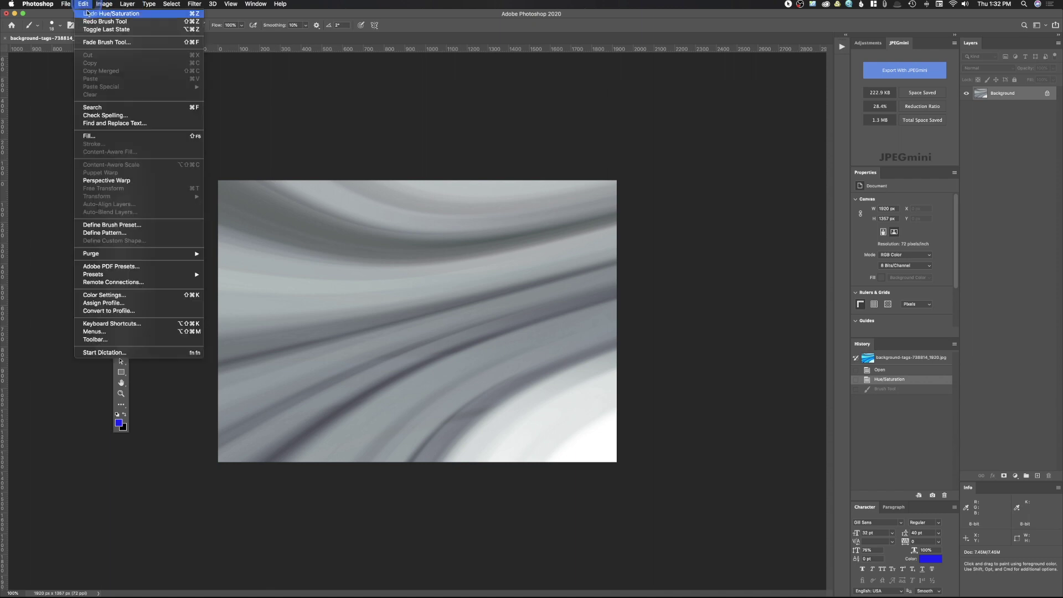
click(122, 340)
double_click(175, 82)
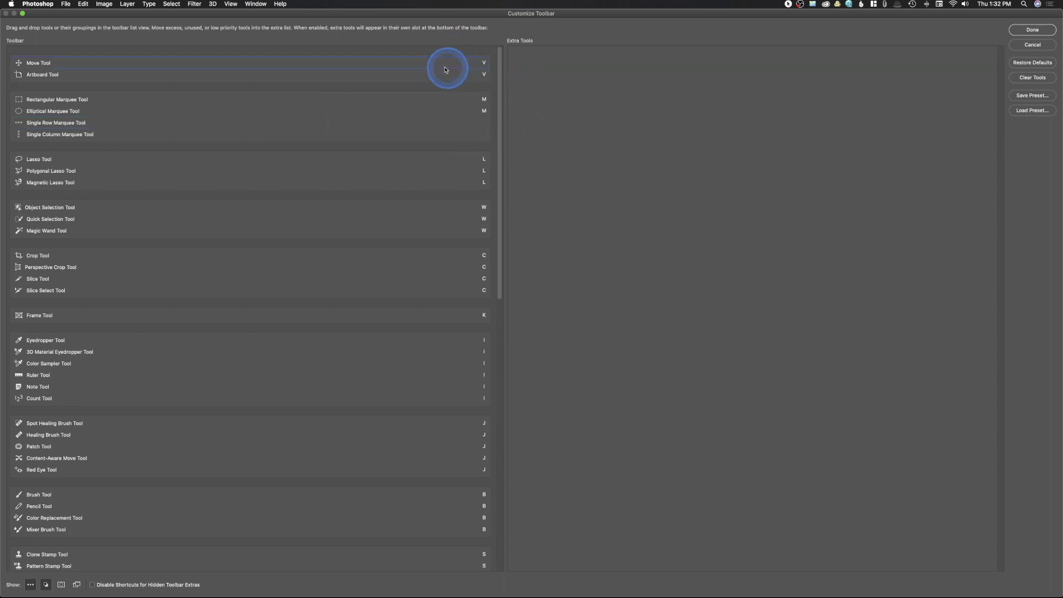
click(443, 70)
click(449, 74)
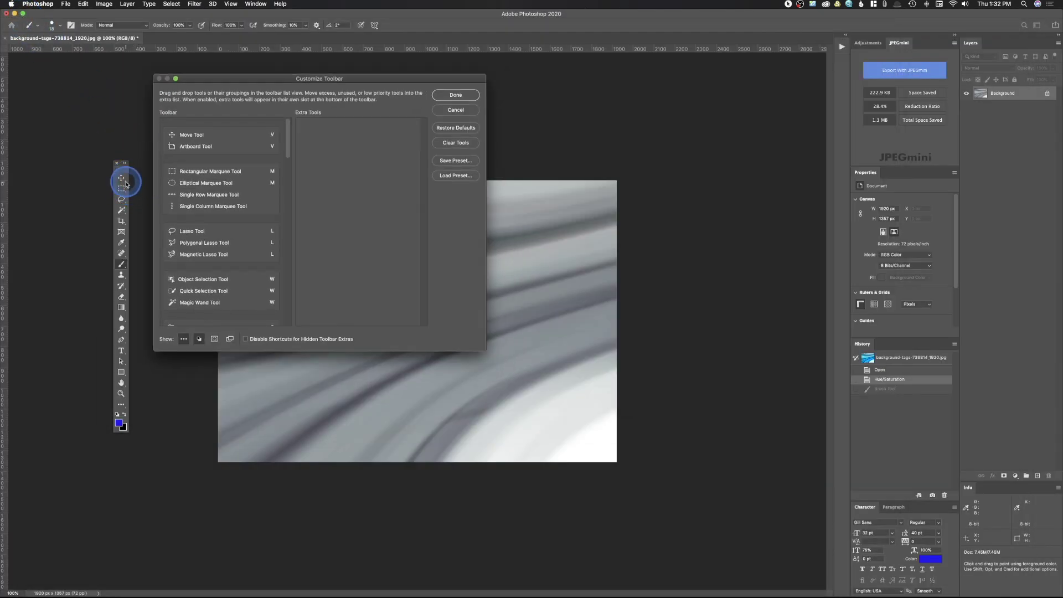
click(465, 95)
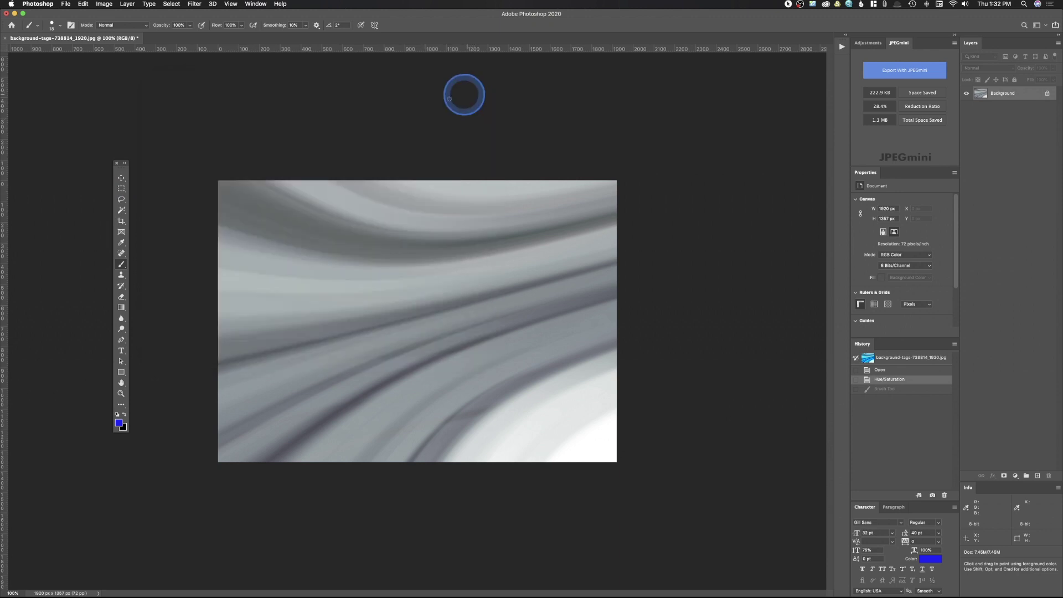
click(122, 178)
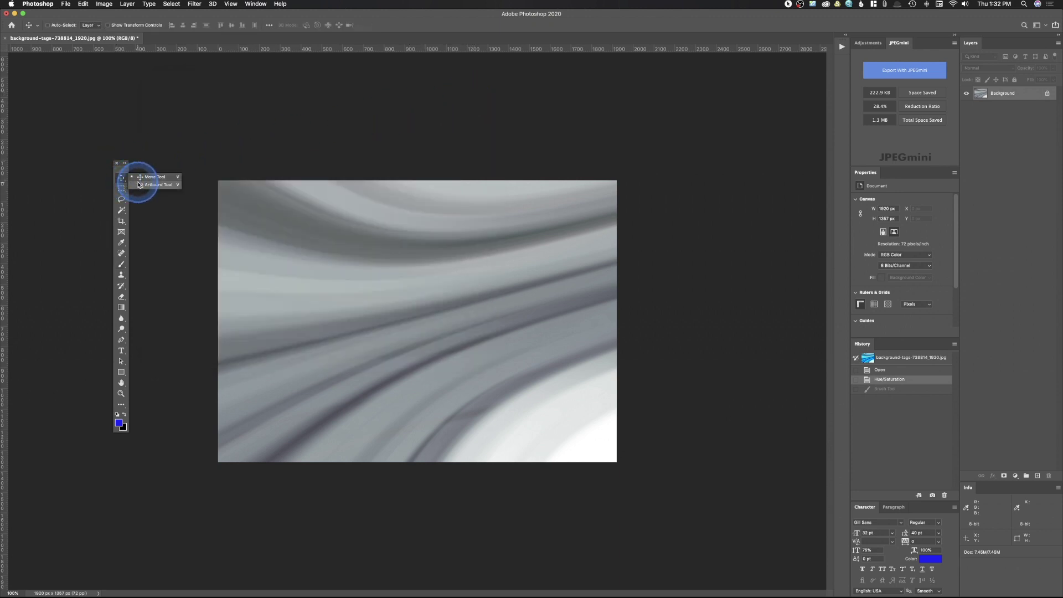
click(124, 179)
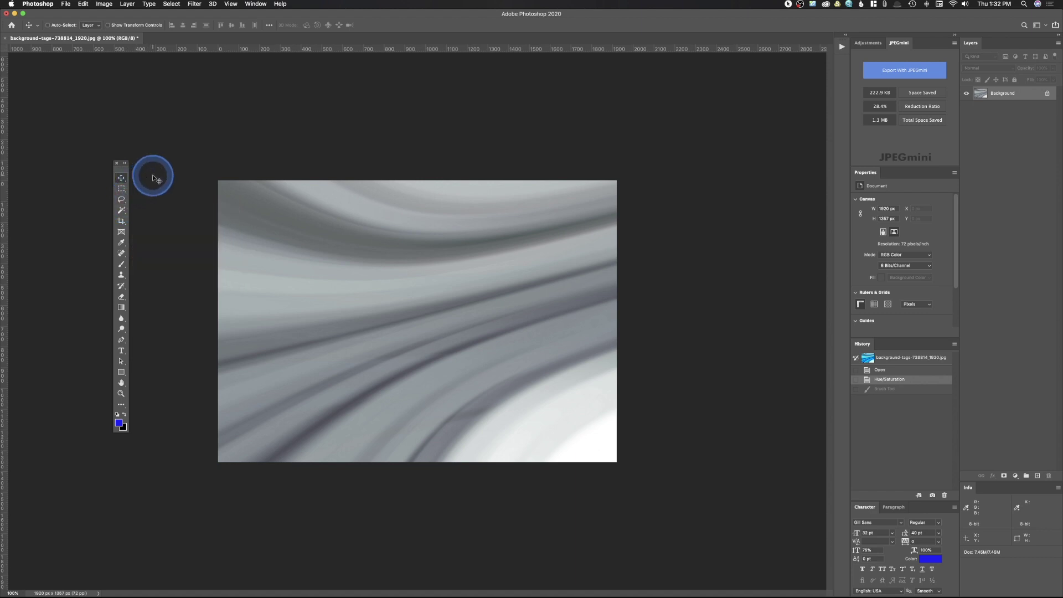
- Reopen the toolbar customization at full size and move the Artboard Tool to the Extra Tools list
click(83, 4)
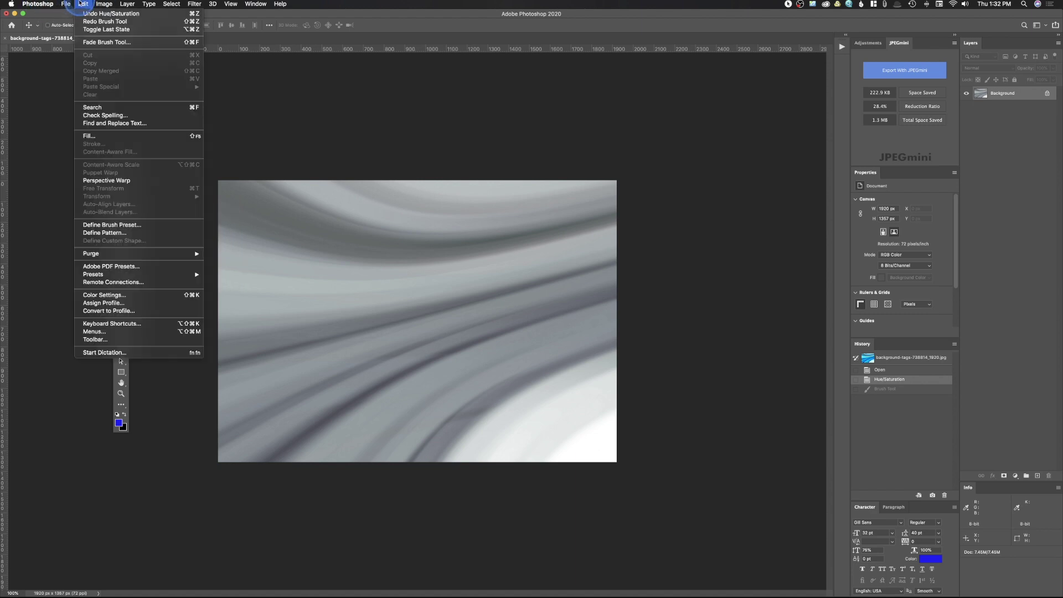
click(143, 338)
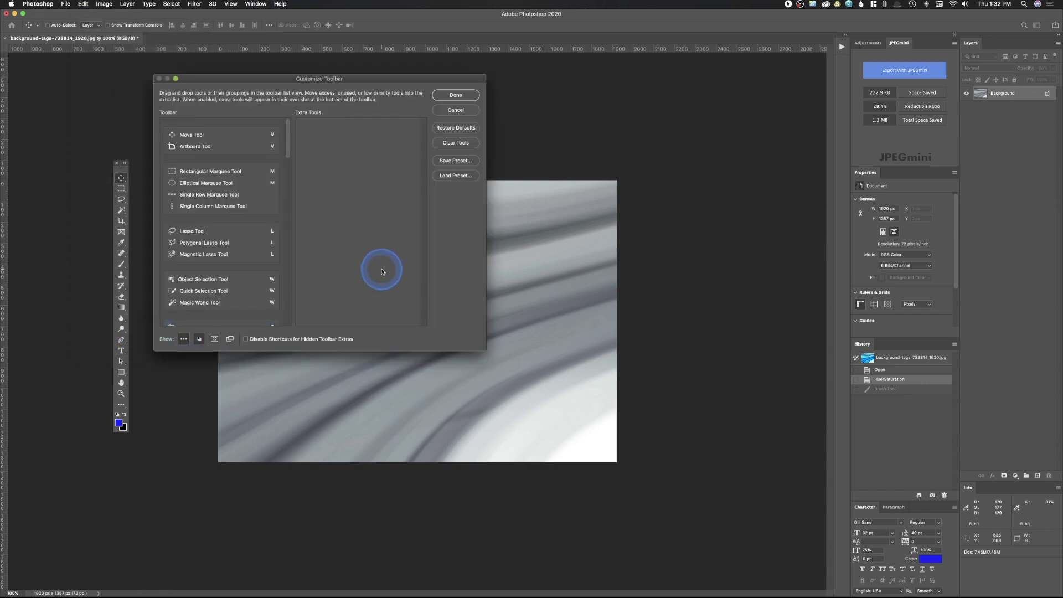
click(175, 78)
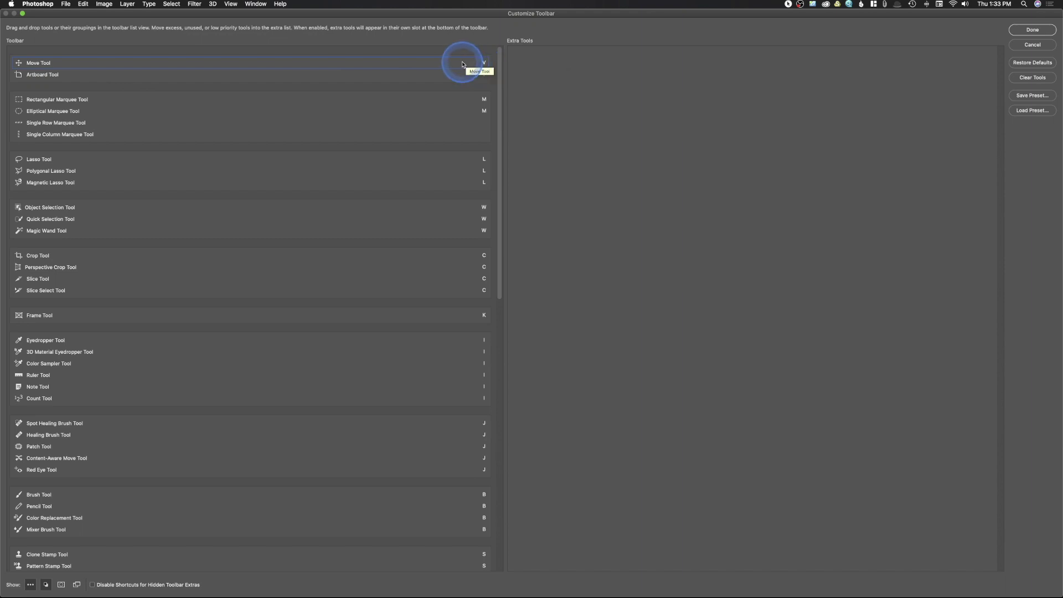
drag(463, 77, 281, 67)
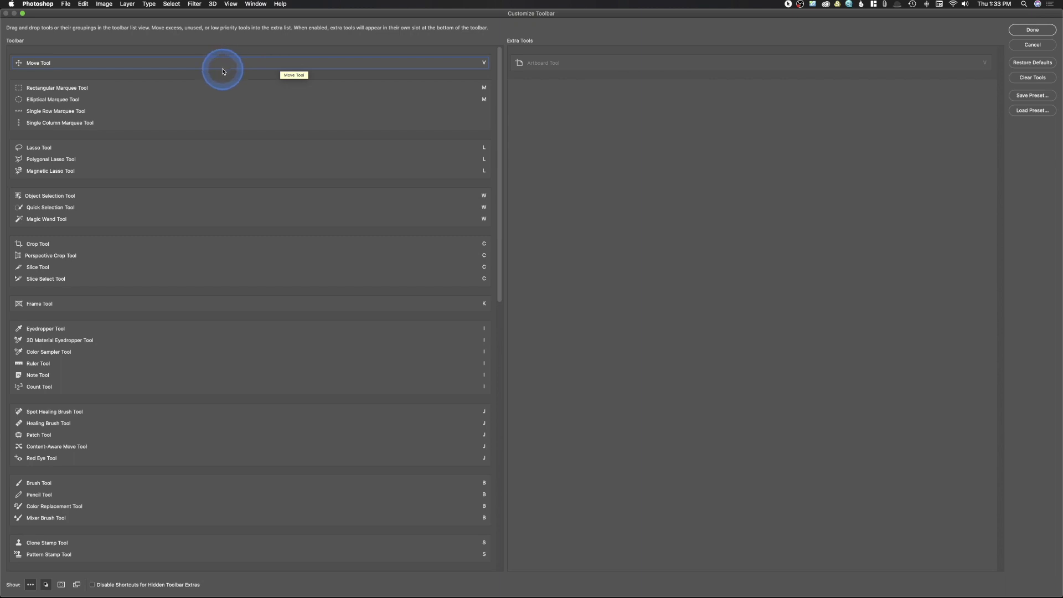
mouse_move(217, 80)
mouse_down()
mouse_move(65, 95)
mouse_move(64, 115)
mouse_move(63, 87)
mouse_move(171, 108)
mouse_move(133, 124)
mouse_move(152, 112)
mouse_move(157, 81)
mouse_move(150, 139)
mouse_move(132, 67)
mouse_move(143, 139)
mouse_move(132, 91)
mouse_up()
click(131, 91)
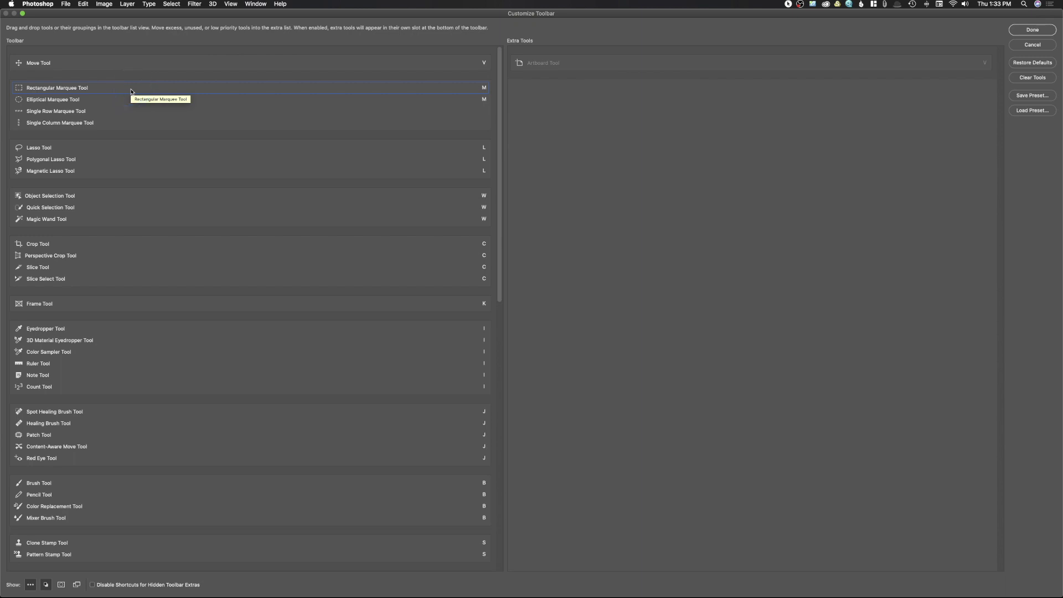
click(131, 92)
click(131, 92)
- Move the Magnetic Lasso Tool out of the lasso group into the Extra Tools list
click(148, 159)
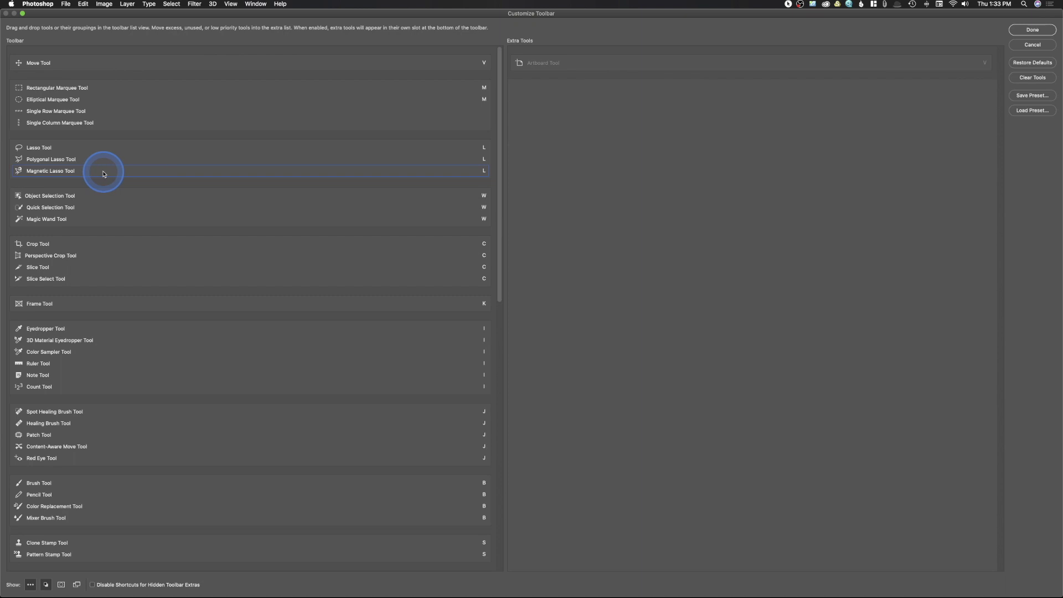
mouse_move(102, 174)
mouse_down()
mouse_move(119, 150)
mouse_move(123, 170)
mouse_move(146, 170)
mouse_move(101, 177)
mouse_up()
mouse_move(101, 176)
mouse_down()
mouse_move(583, 152)
mouse_move(597, 89)
mouse_up()
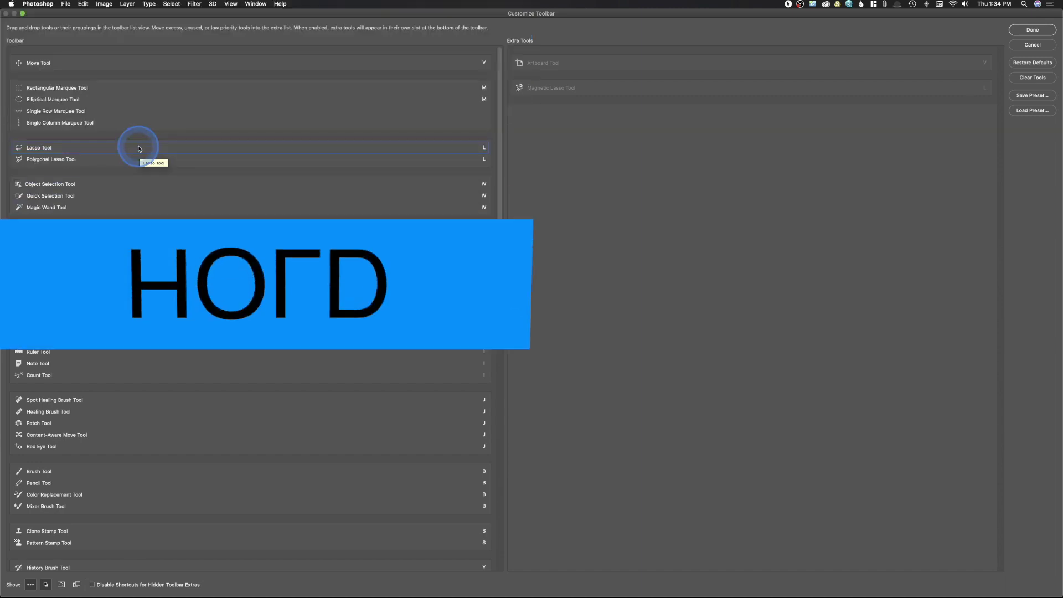
drag(140, 149, 140, 162)
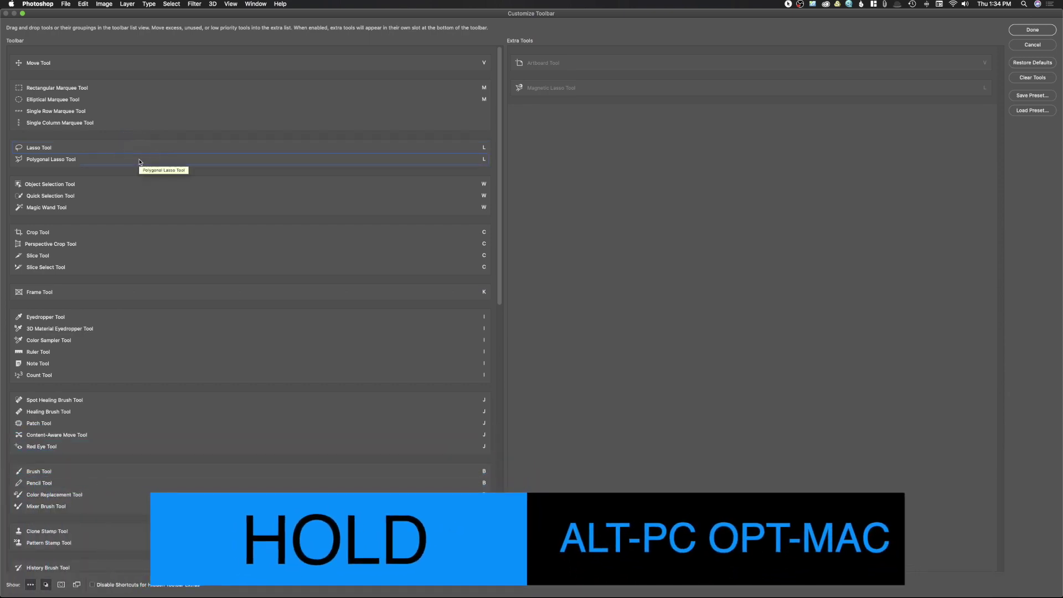
mouse_move(140, 161)
mouse_down()
mouse_move(503, 148)
mouse_move(485, 155)
mouse_up()
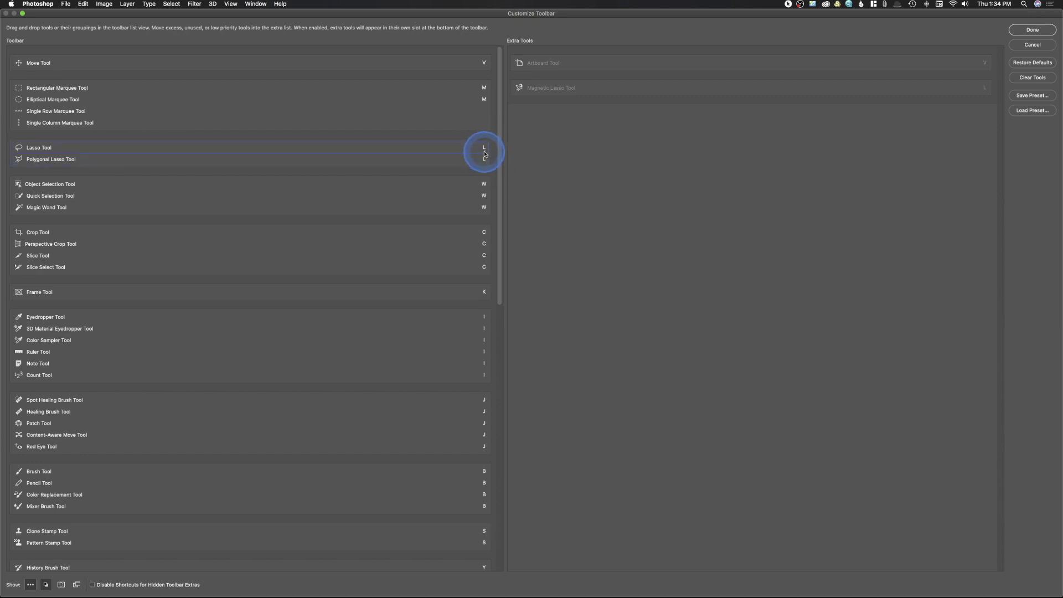
- Separate the Magic Wand Tool and the Quick Selection Tool from the Object Selection Tool, each into its own group
mouse_move(485, 151)
mouse_down()
mouse_move(475, 147)
mouse_move(522, 149)
mouse_move(436, 242)
mouse_move(357, 177)
mouse_move(145, 197)
mouse_move(164, 214)
mouse_move(69, 210)
mouse_move(70, 219)
mouse_up()
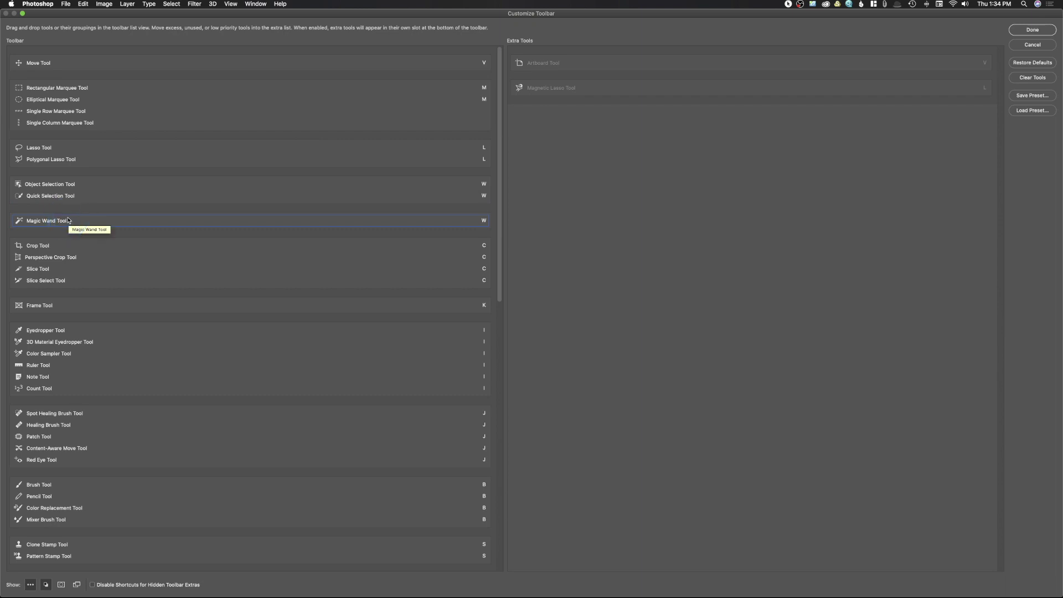
click(34, 225)
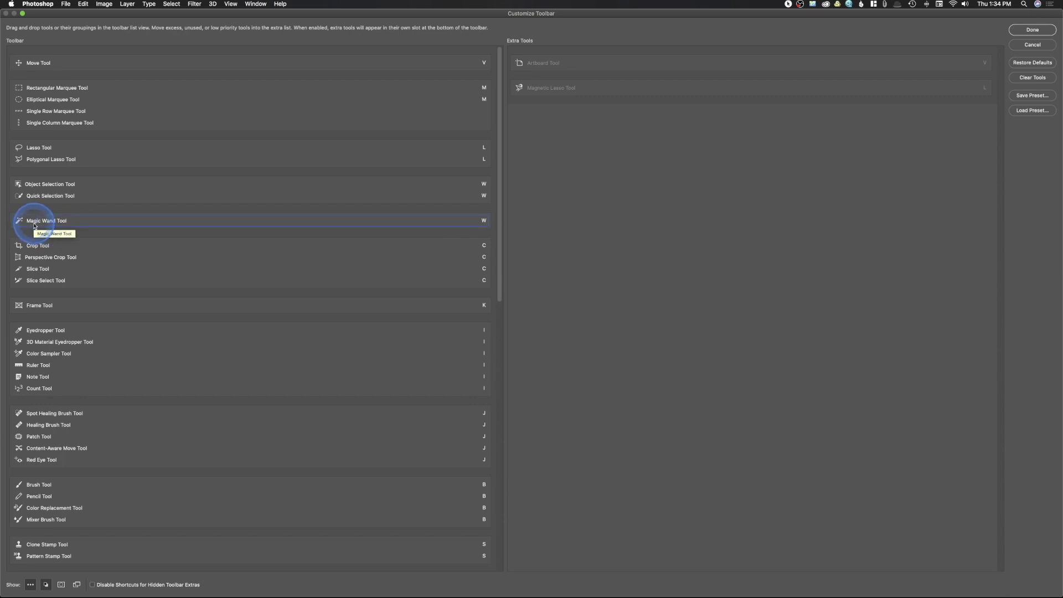
drag(48, 192, 52, 207)
click(61, 185)
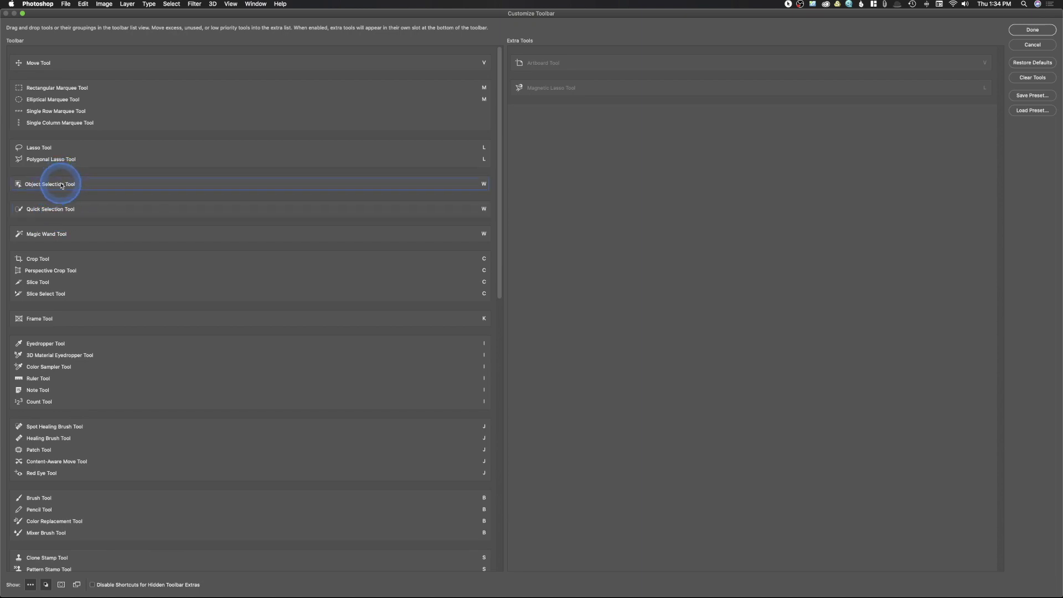
click(64, 209)
click(59, 231)
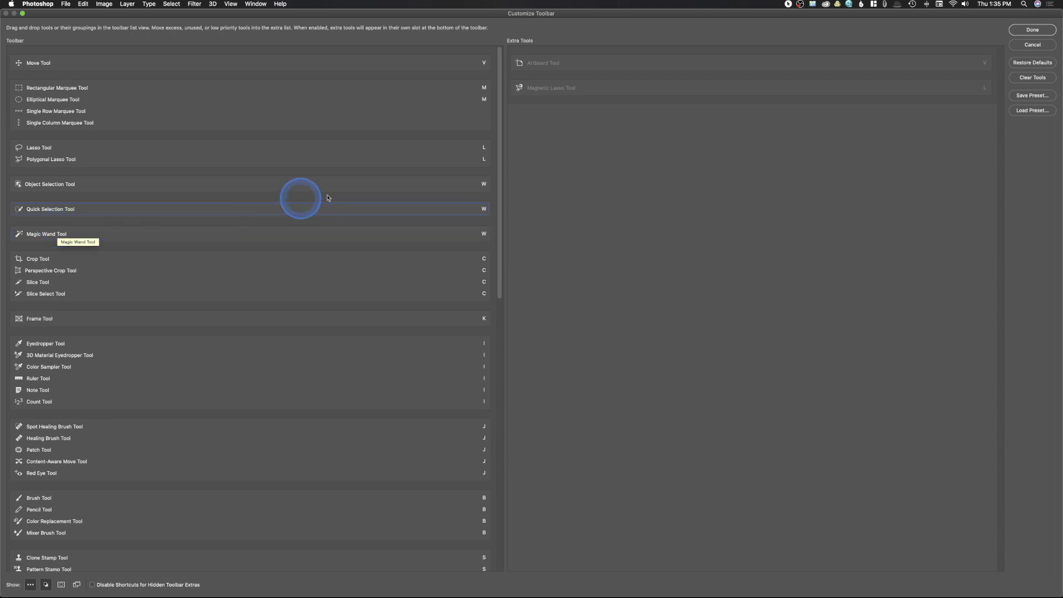
- Assign the keyboard shortcut O to the Object Selection Tool
click(486, 184)
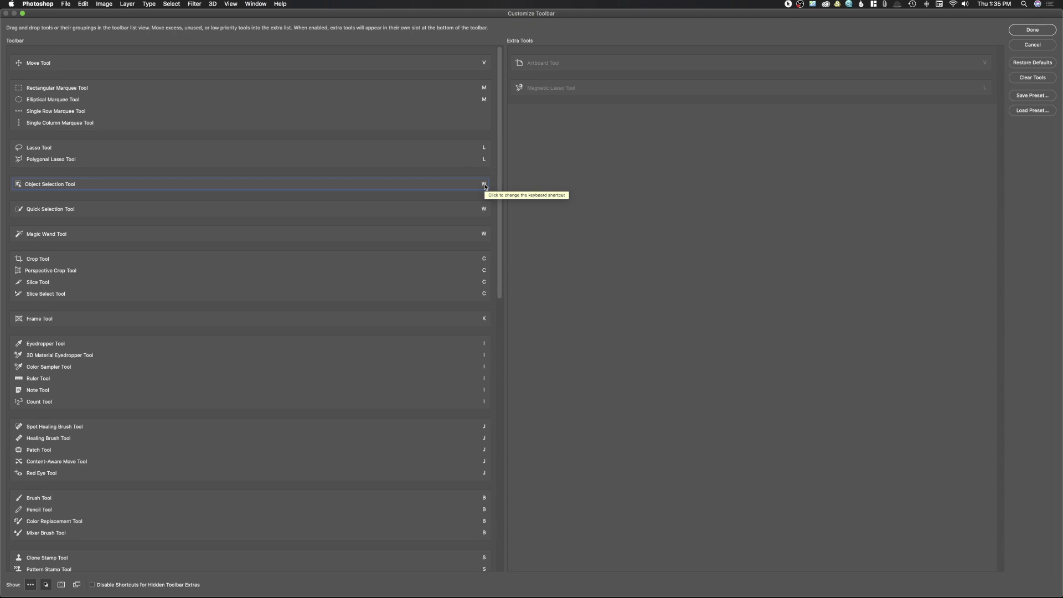
click(485, 185)
text(o)
key(Return)
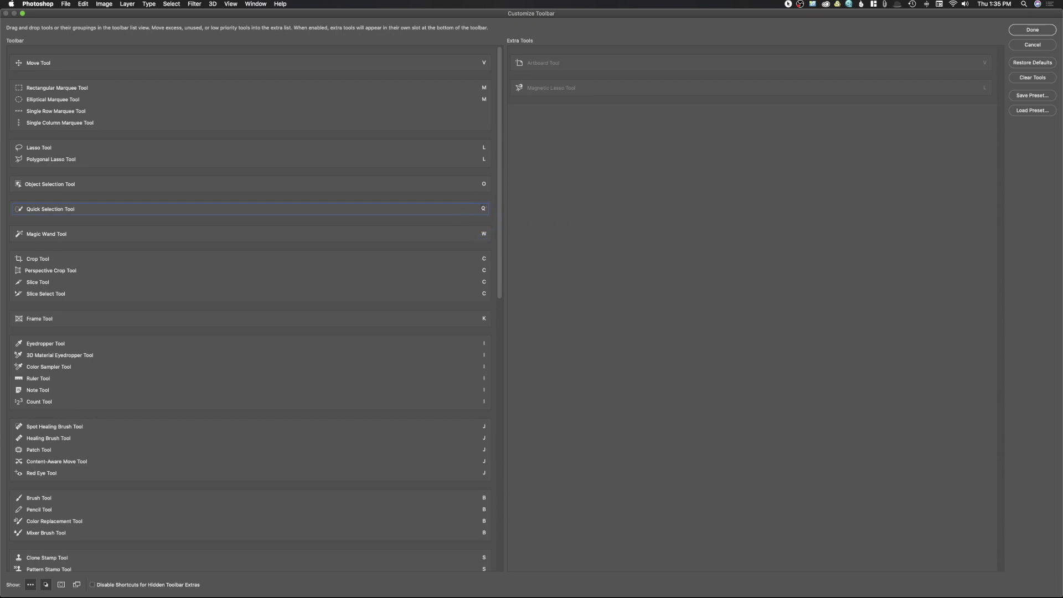
- Try to assign the keyboard shortcut Q to the Quick Selection Tool
click(504, 224)
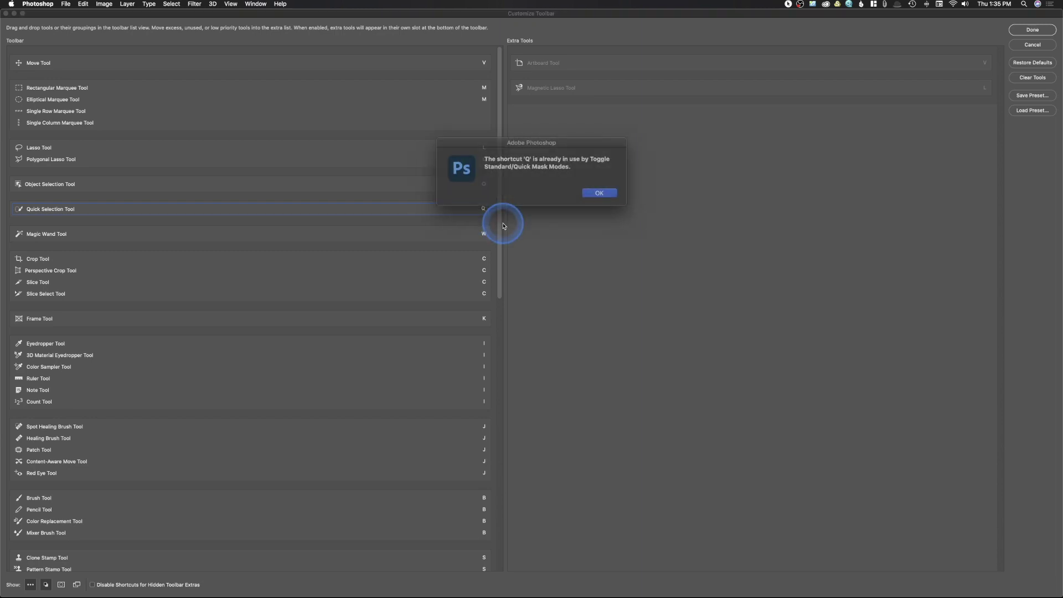
click(591, 192)
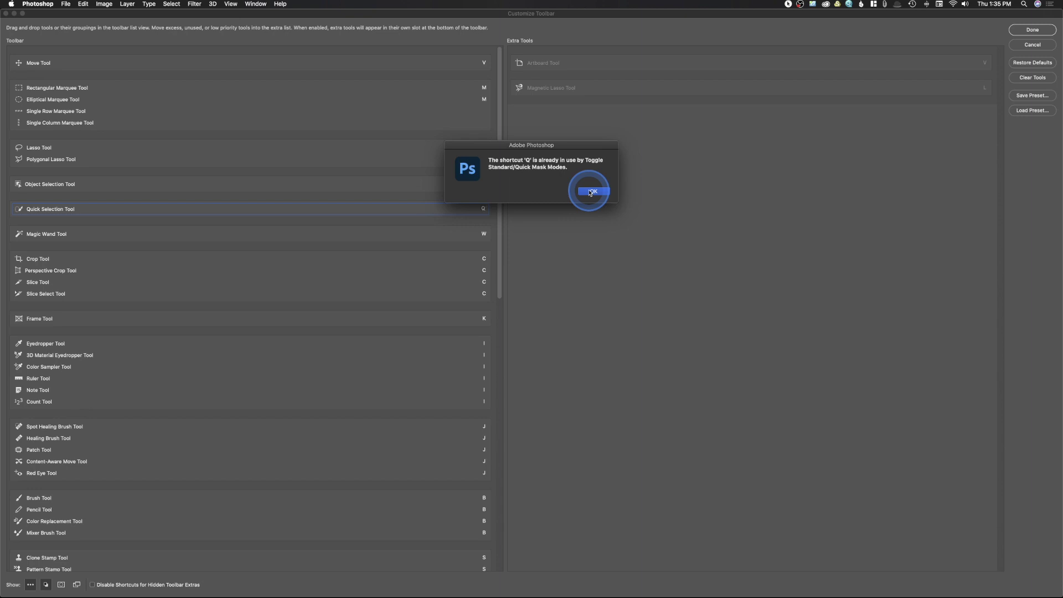
click(488, 215)
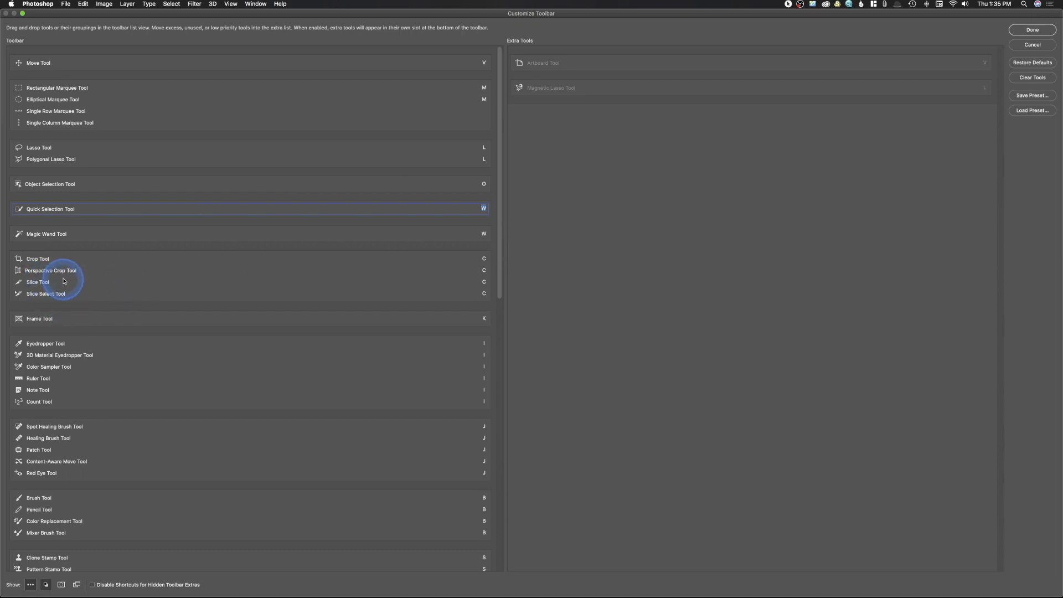
- Move the Perspective Crop Tool, Slice Tool and Slice Select Tool out of the crop group into the Extra Tools list
drag(65, 270, 575, 124)
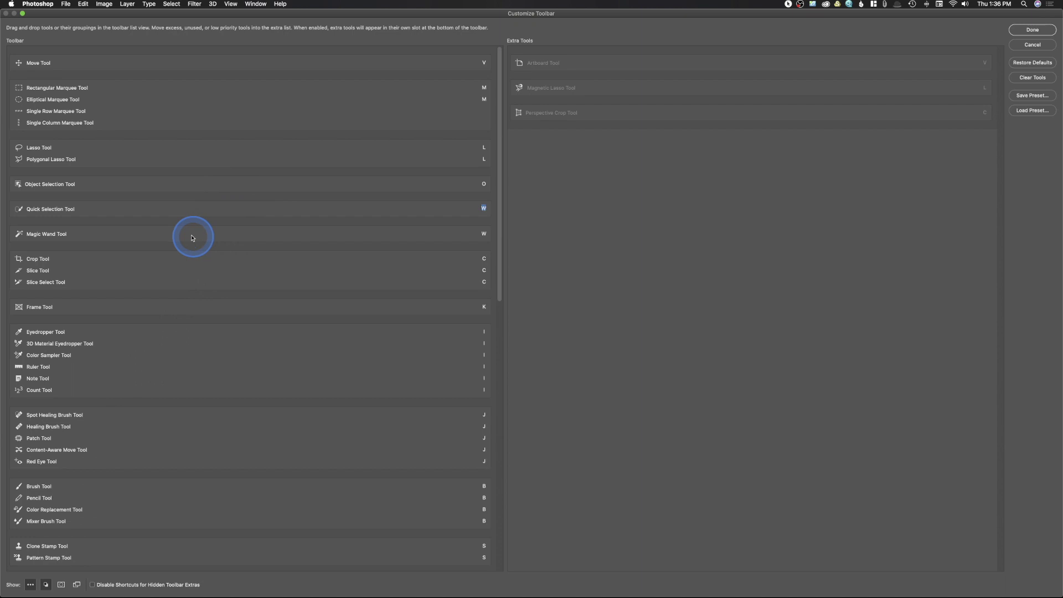
drag(35, 272, 542, 159)
drag(47, 272, 564, 200)
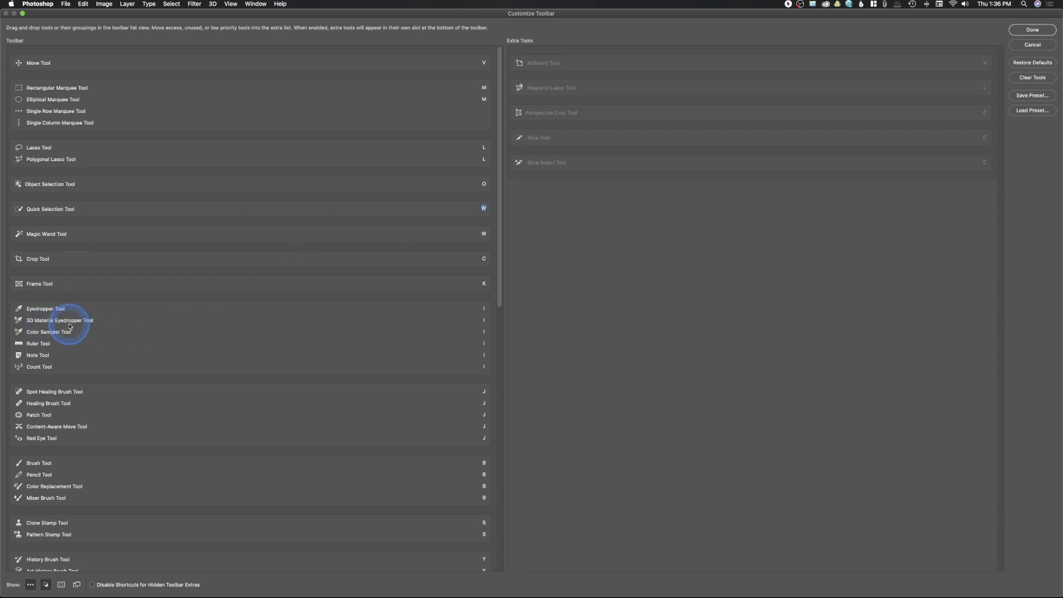
- Move the 3D Material Eyedropper, Ruler, Note and Count tools from the eyedropper group into the Extra Tools list
drag(67, 320, 623, 232)
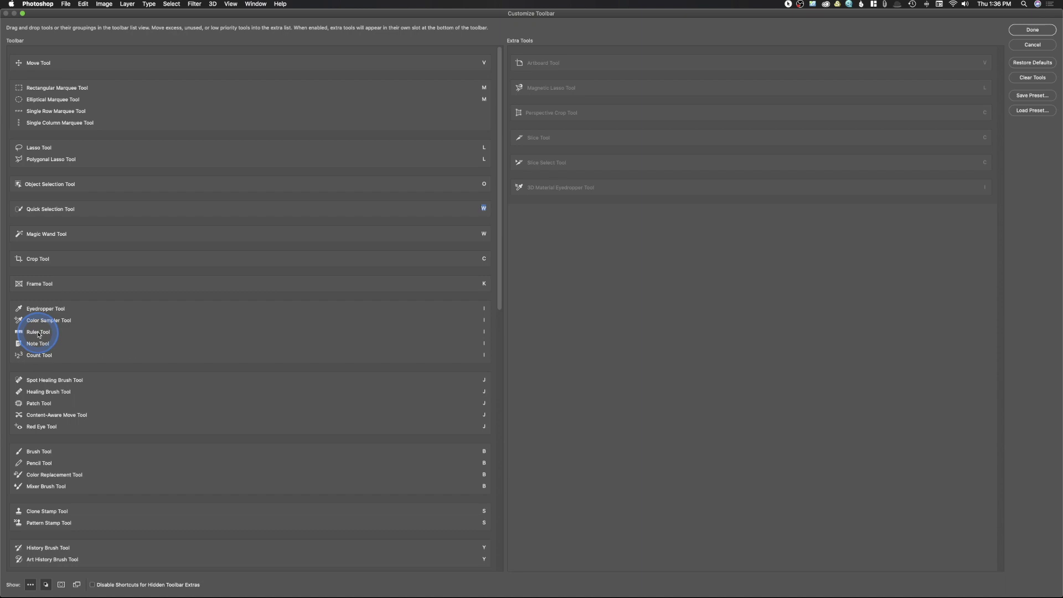
drag(38, 334, 566, 240)
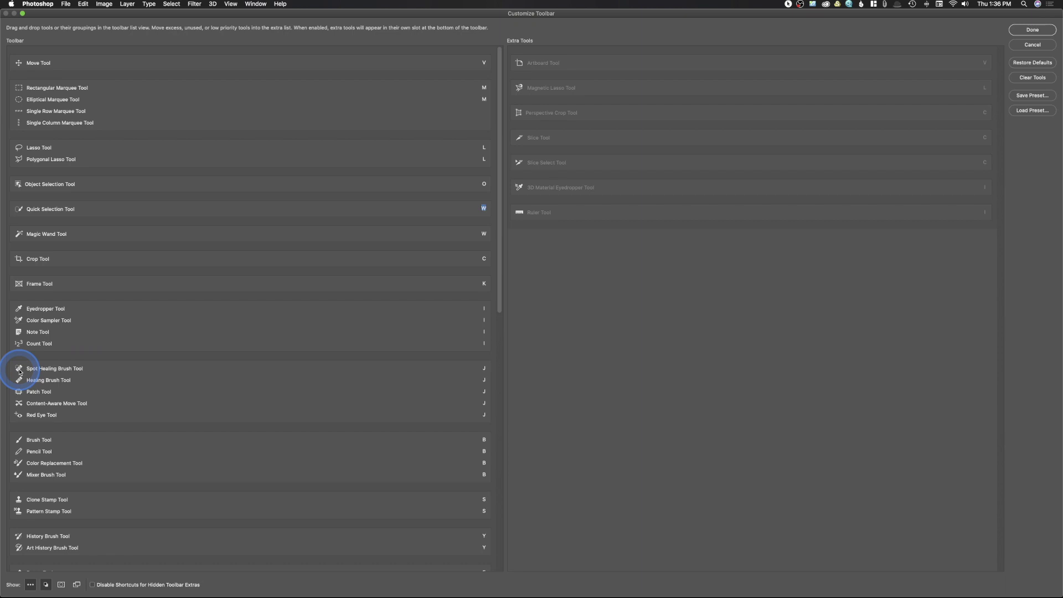
drag(37, 335, 574, 292)
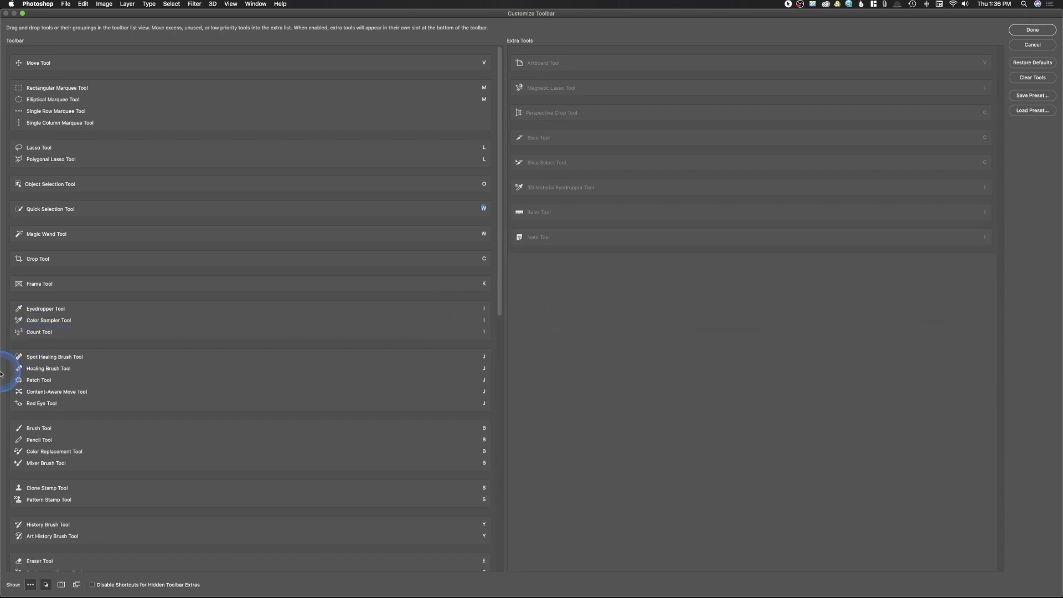
drag(39, 332, 582, 313)
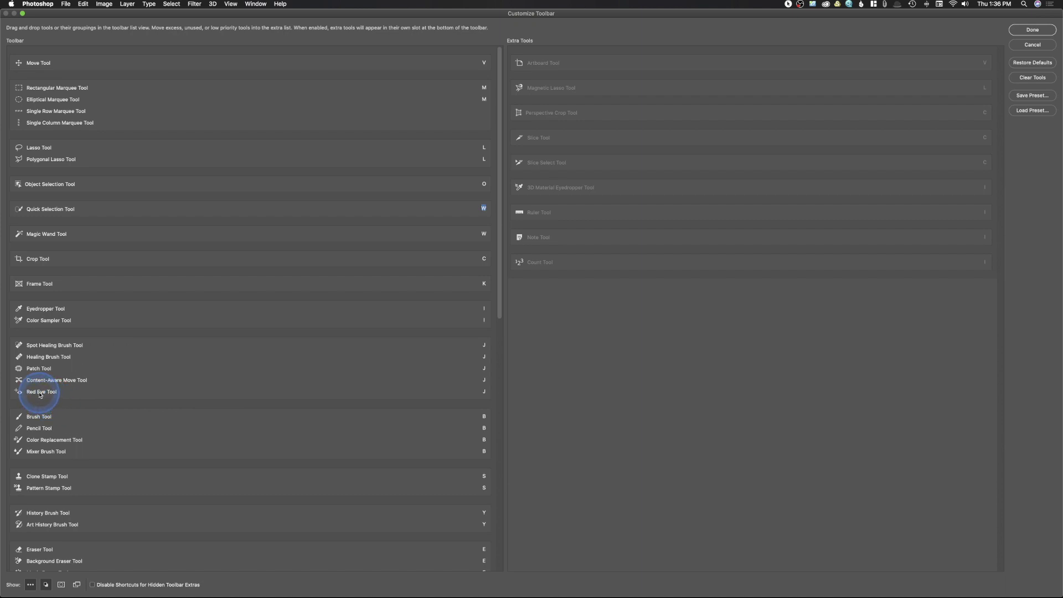
- Move the Red Eye Tool to Extra Tools and split the Spot Healing Brush, Healing Brush, Patch and Content-Aware Move tools into separate groups
drag(40, 395, 579, 316)
mouse_move(86, 380)
mouse_down()
mouse_move(85, 393)
mouse_move(50, 371)
mouse_move(59, 381)
mouse_move(61, 355)
mouse_up()
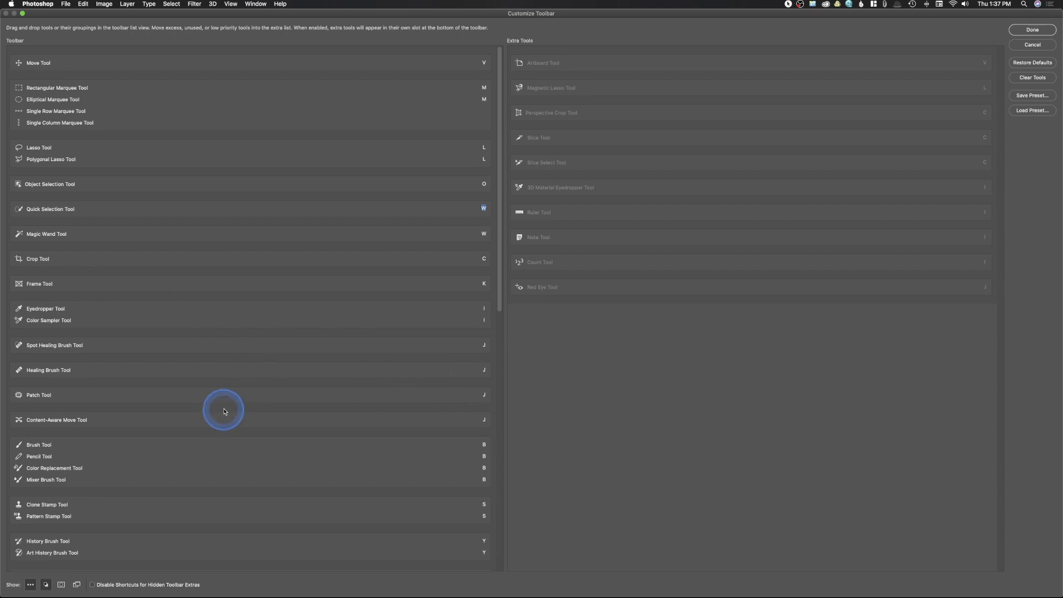
- Move the Pattern Stamp Tool, Paint Bucket Tool and 3D Material Drop Tool into the Extra Tools list
scroll(226, 406, down, 5)
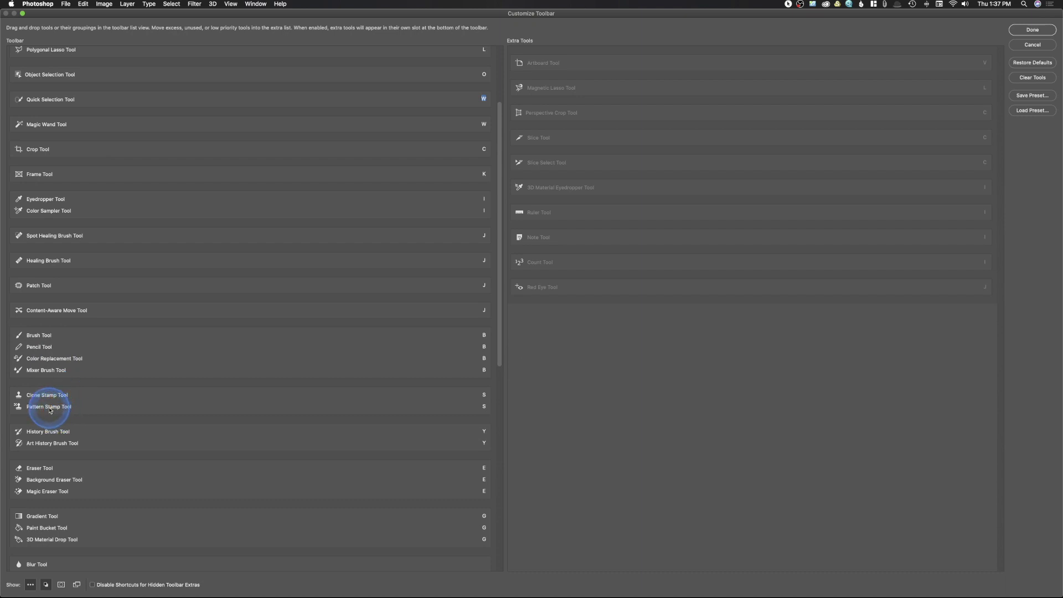
drag(32, 409, 553, 386)
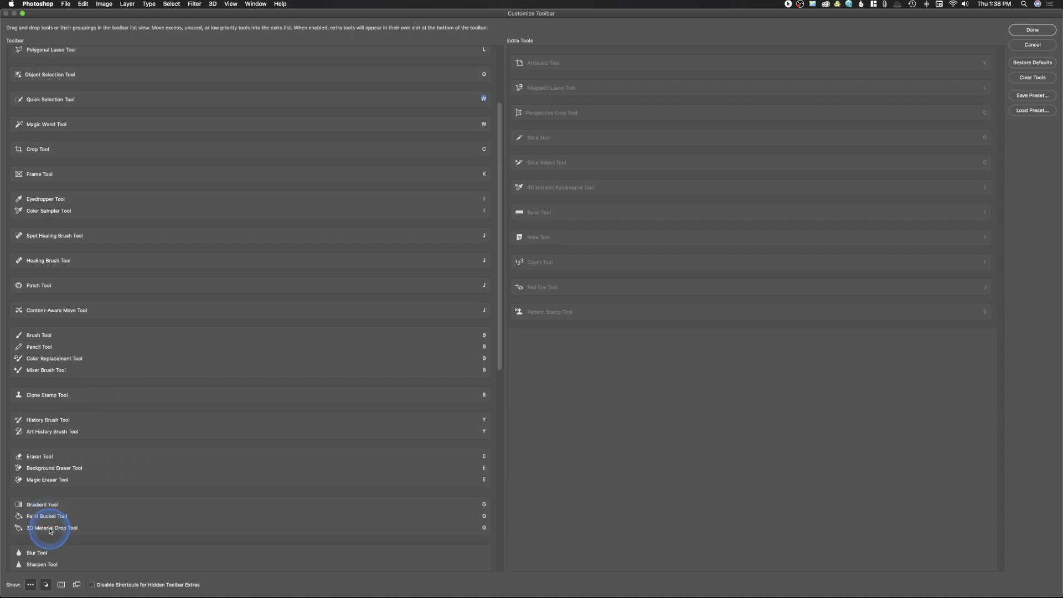
drag(48, 516, 624, 382)
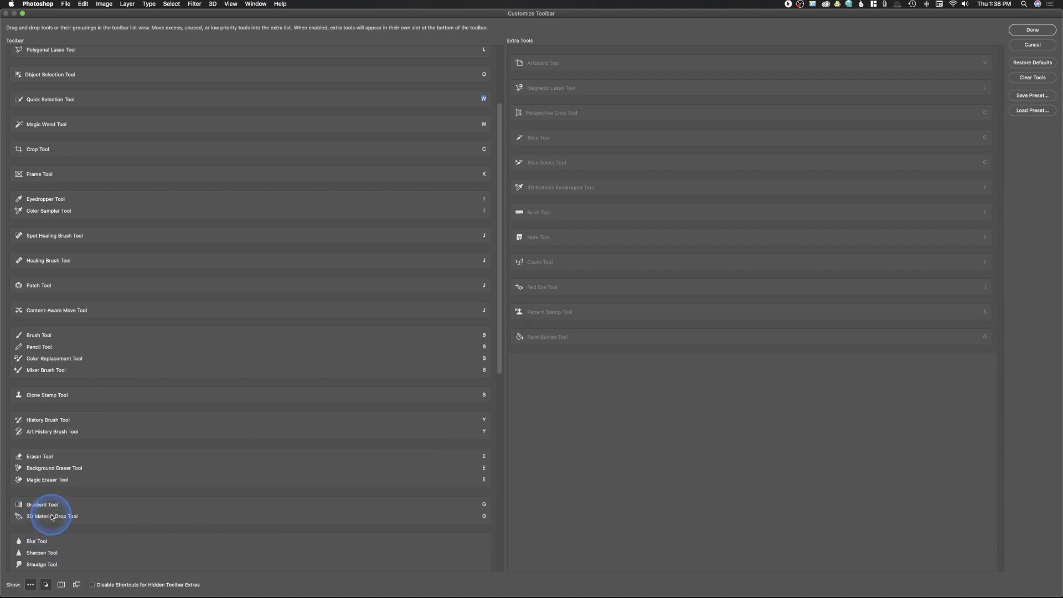
drag(48, 516, 590, 399)
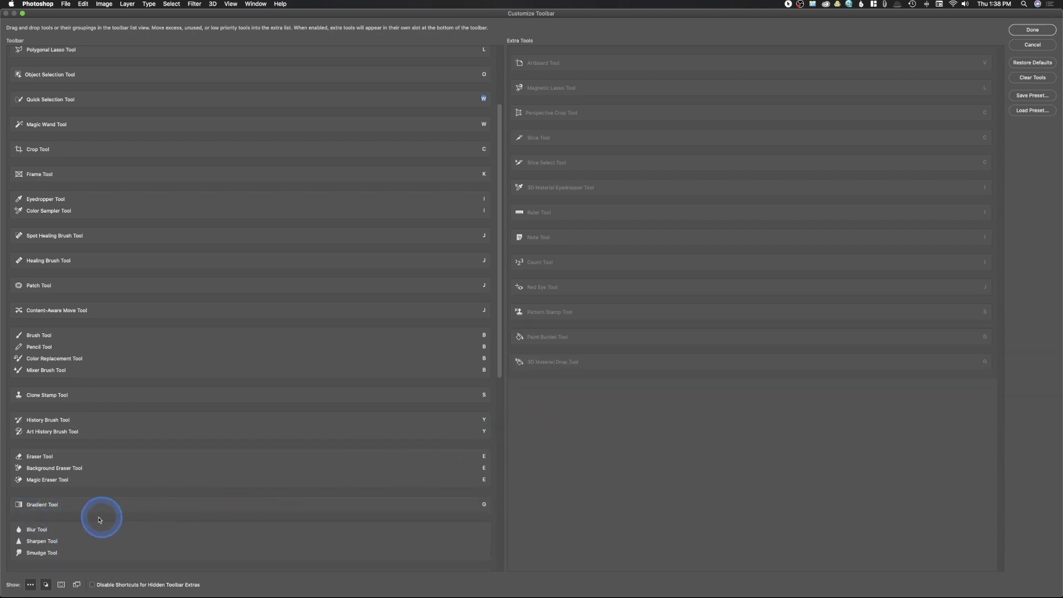
- Move the Blur Tool, Sharpen Tool and Sponge Tool into the Extra Tools list
scroll(110, 504, down, 5)
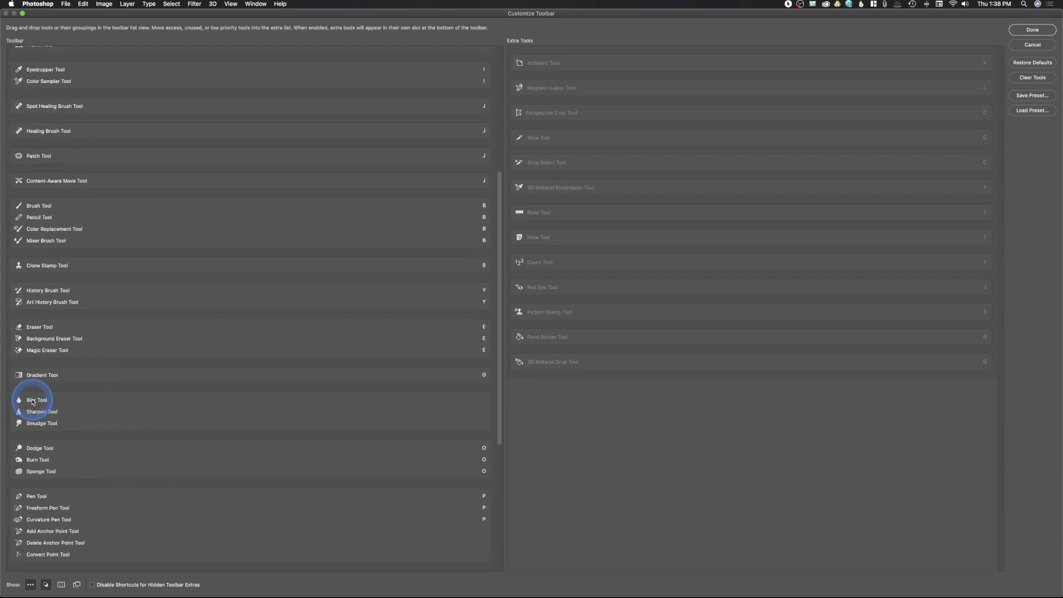
drag(33, 402, 611, 403)
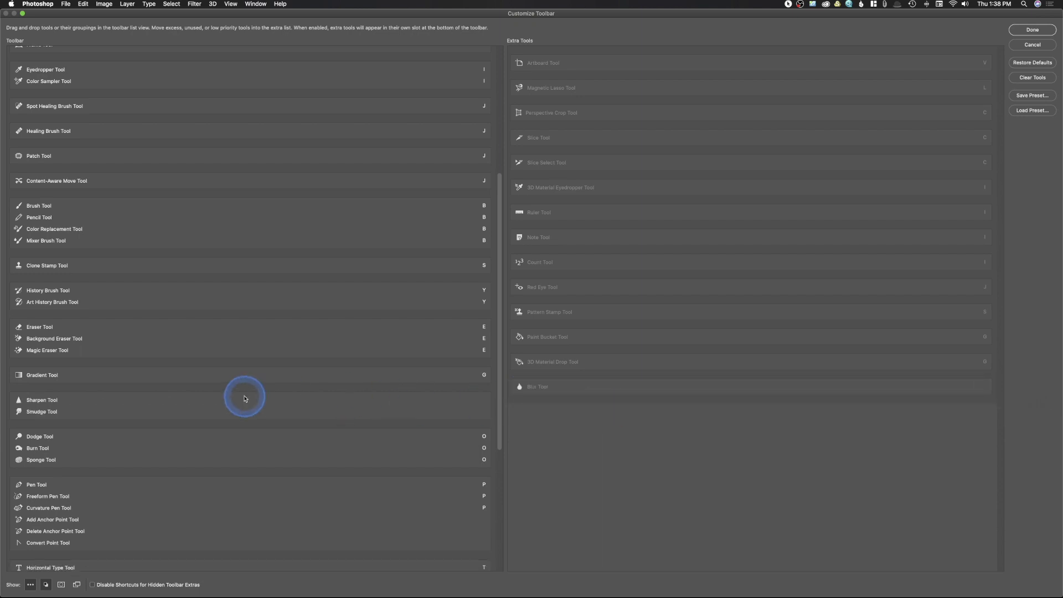
mouse_move(68, 401)
mouse_down()
mouse_move(42, 407)
mouse_move(612, 424)
mouse_move(601, 418)
mouse_up()
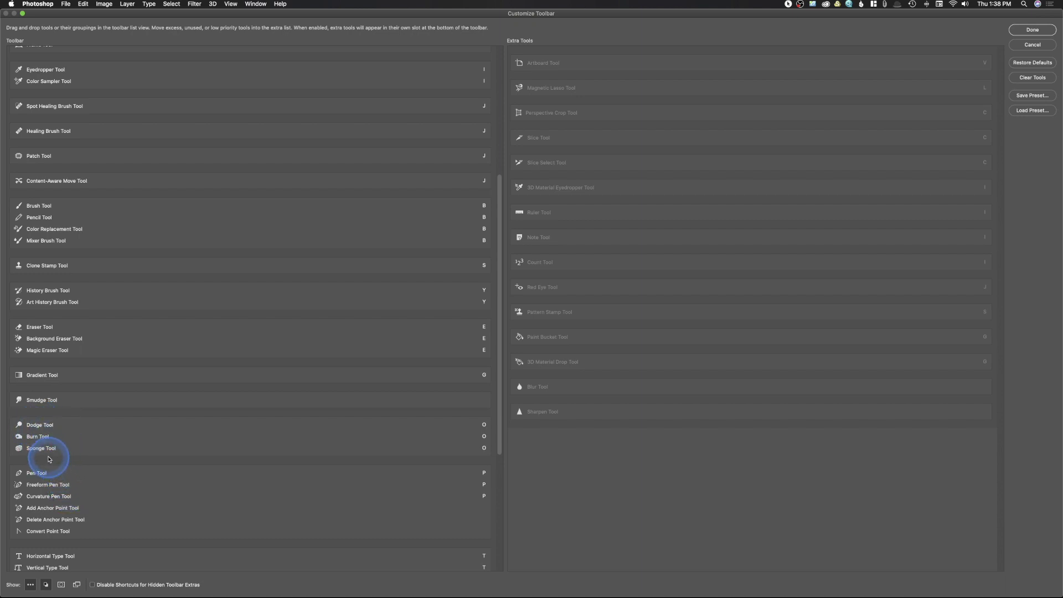
mouse_move(45, 450)
mouse_down()
mouse_move(589, 450)
mouse_move(580, 450)
mouse_up()
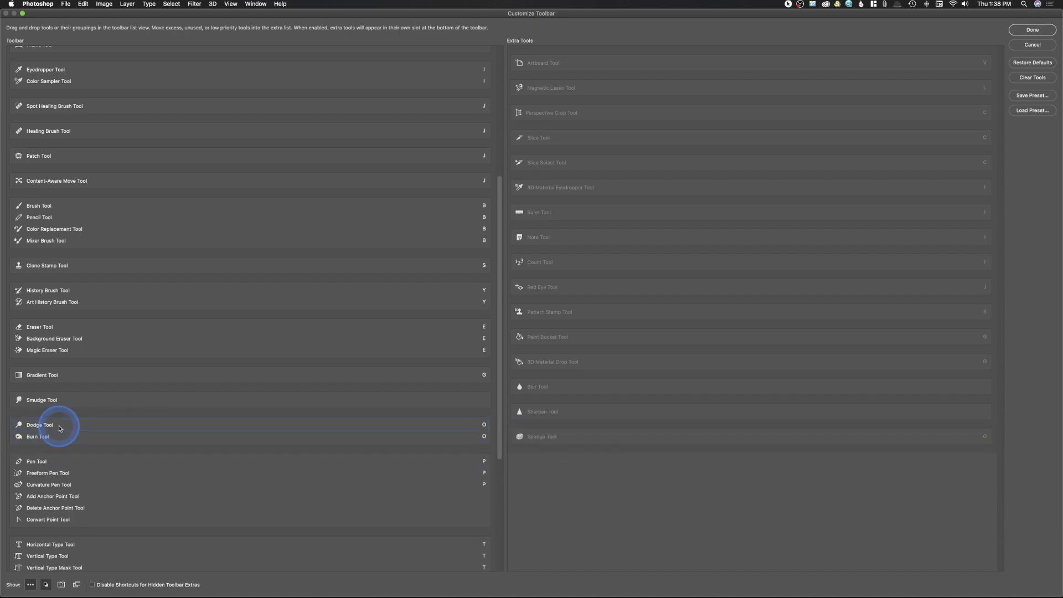
- Review the dodge, pen, type, path selection and shape tool groups in the remainder of the toolbar list
mouse_move(60, 429)
mouse_down()
mouse_move(84, 442)
mouse_move(99, 493)
mouse_move(98, 454)
mouse_move(95, 505)
mouse_move(93, 478)
mouse_up()
scroll(154, 480, down, 3)
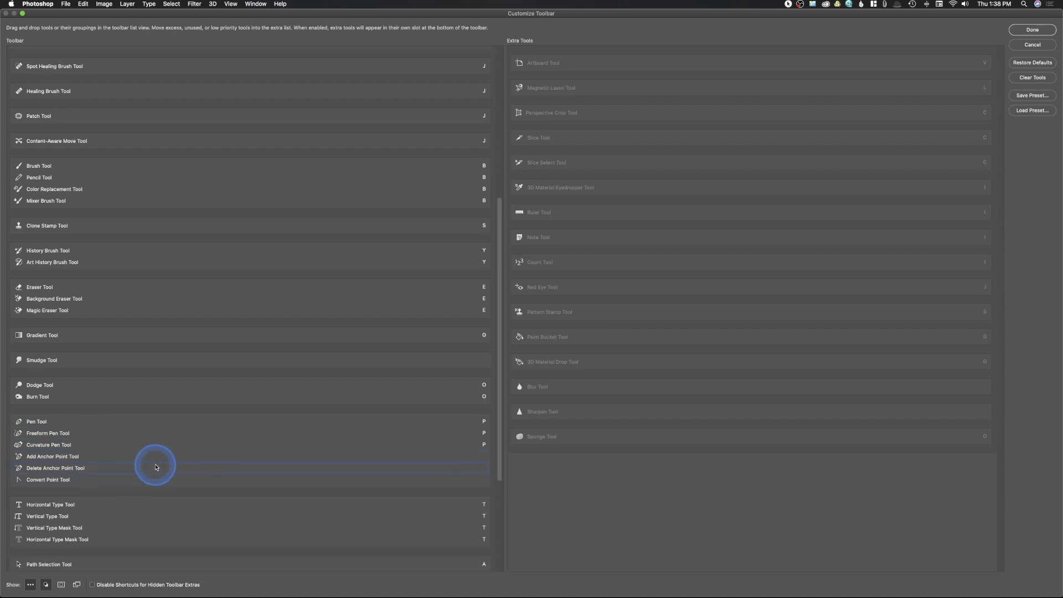
drag(124, 474, 64, 475)
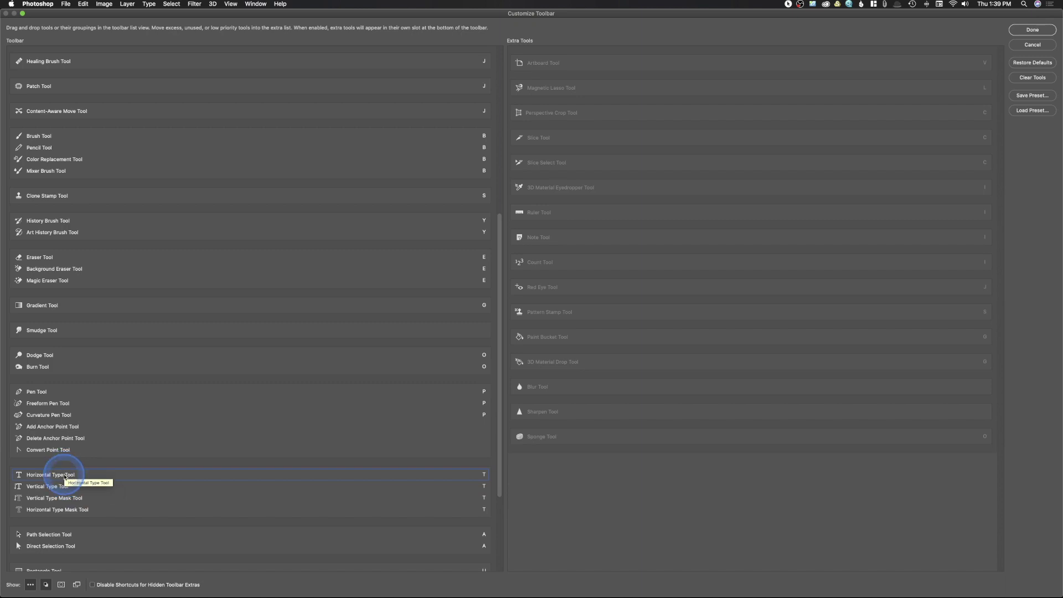
click(65, 478)
drag(66, 478, 145, 518)
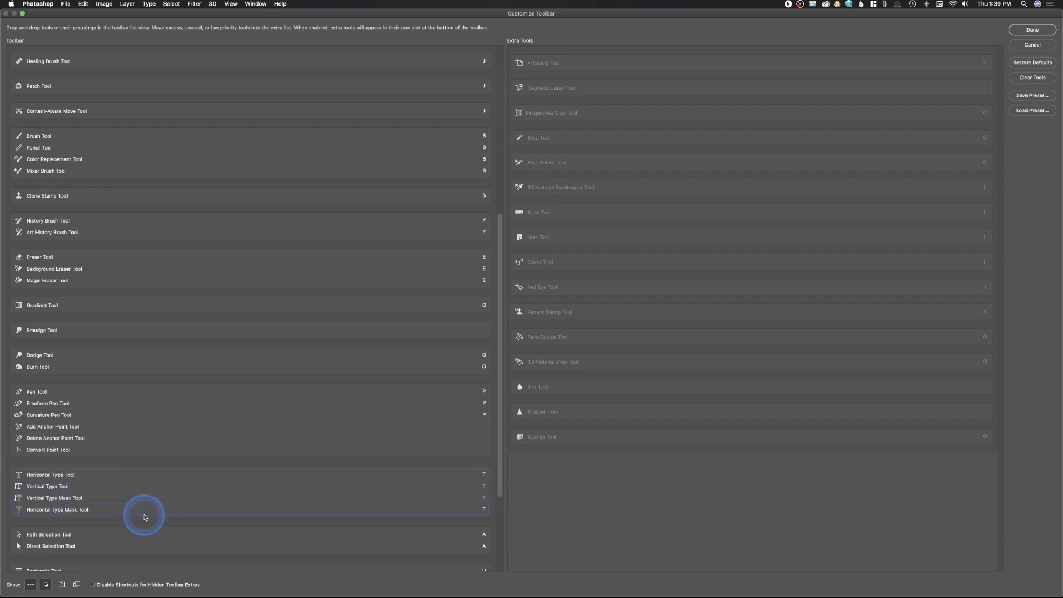
scroll(145, 518, down, 2)
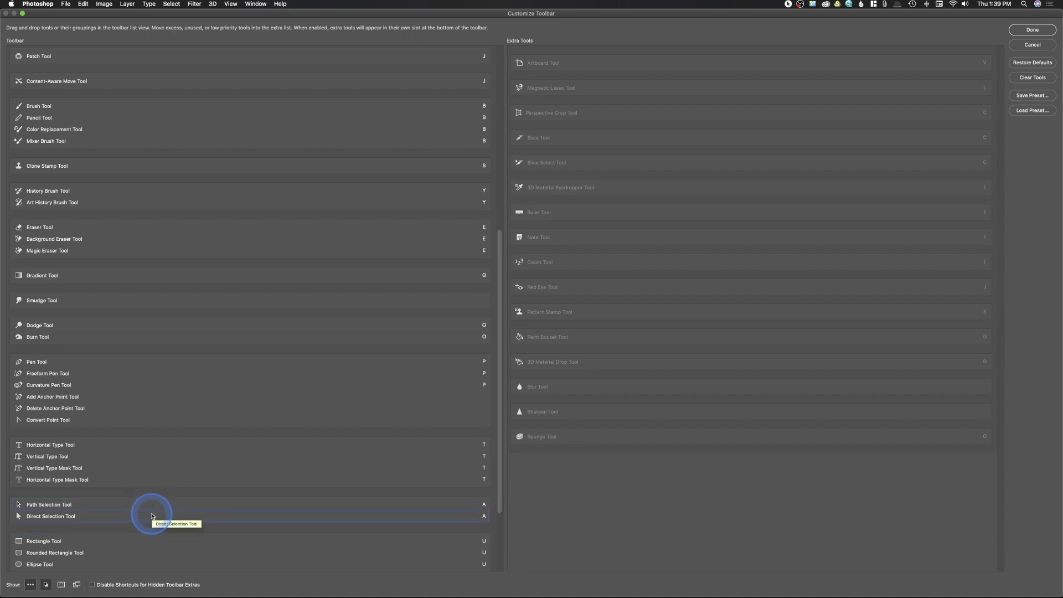
scroll(152, 514, down, 3)
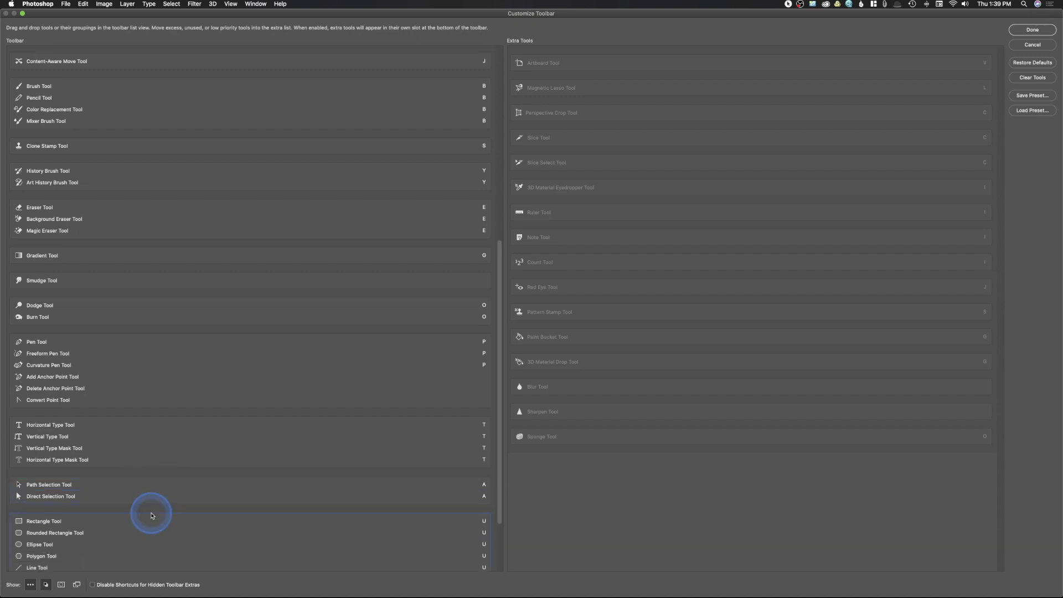
scroll(151, 513, down, 2)
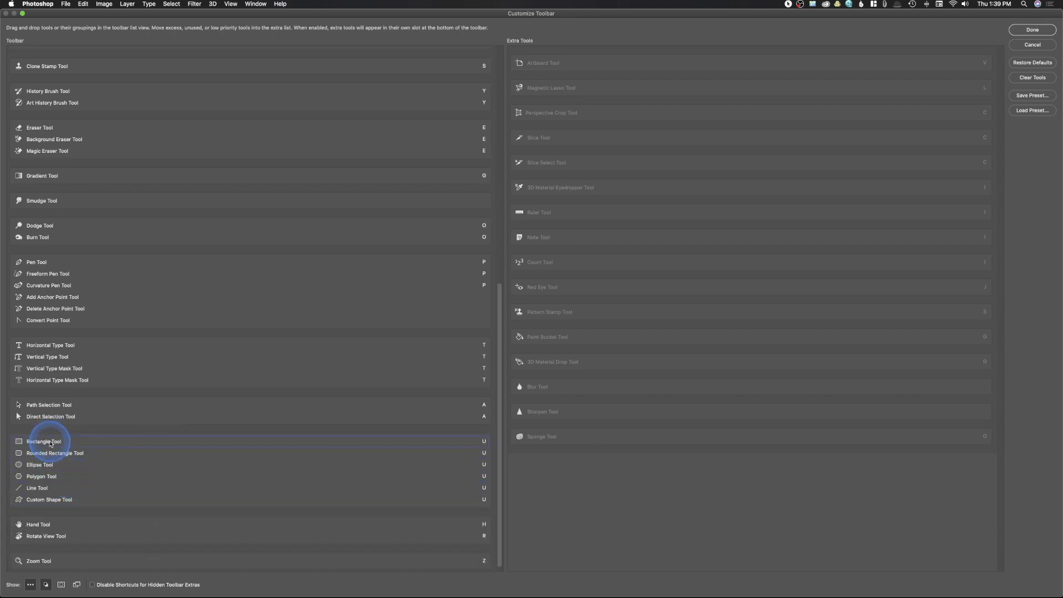
- Separate the Custom Shape Tool into its own group and move the Hand Tool to the Extra Tools list
drag(54, 454, 96, 519)
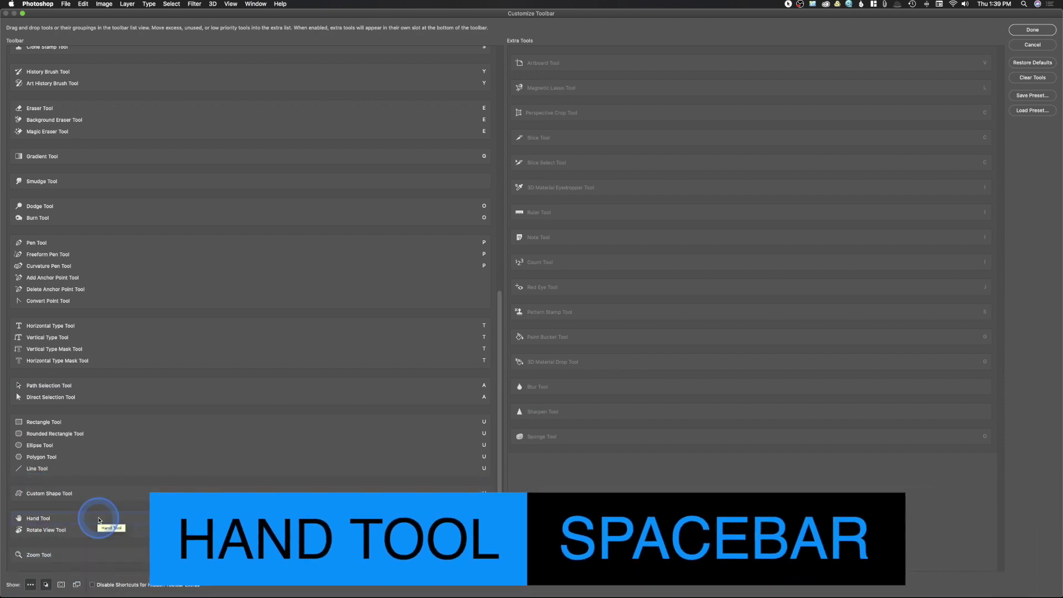
drag(99, 520, 535, 520)
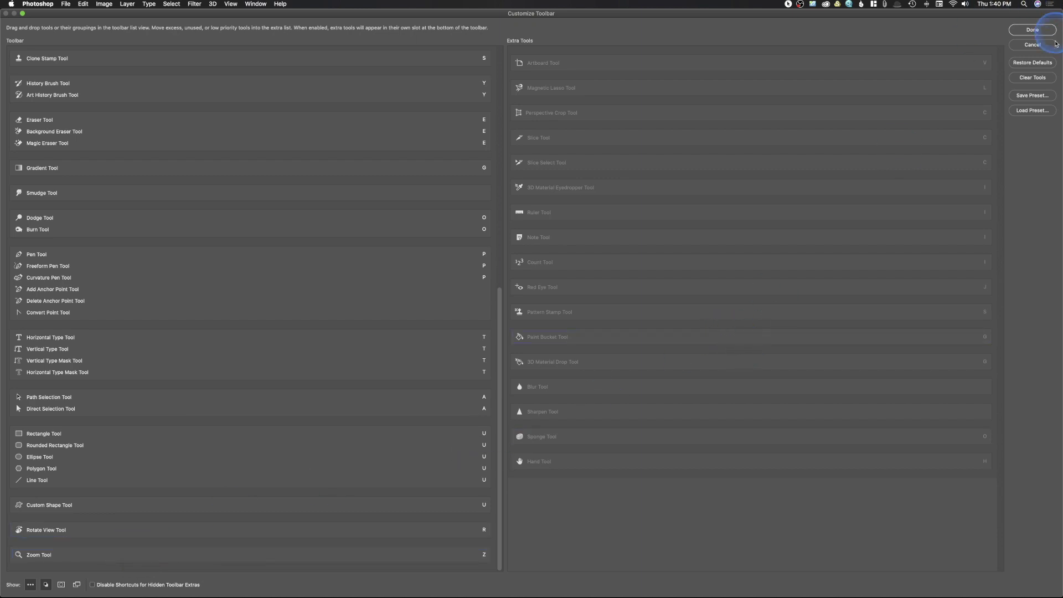
- Save the customized toolbar as a preset named "jwimages toolbar" in the Custom Toolbars folder and finish the customization
click(1040, 97)
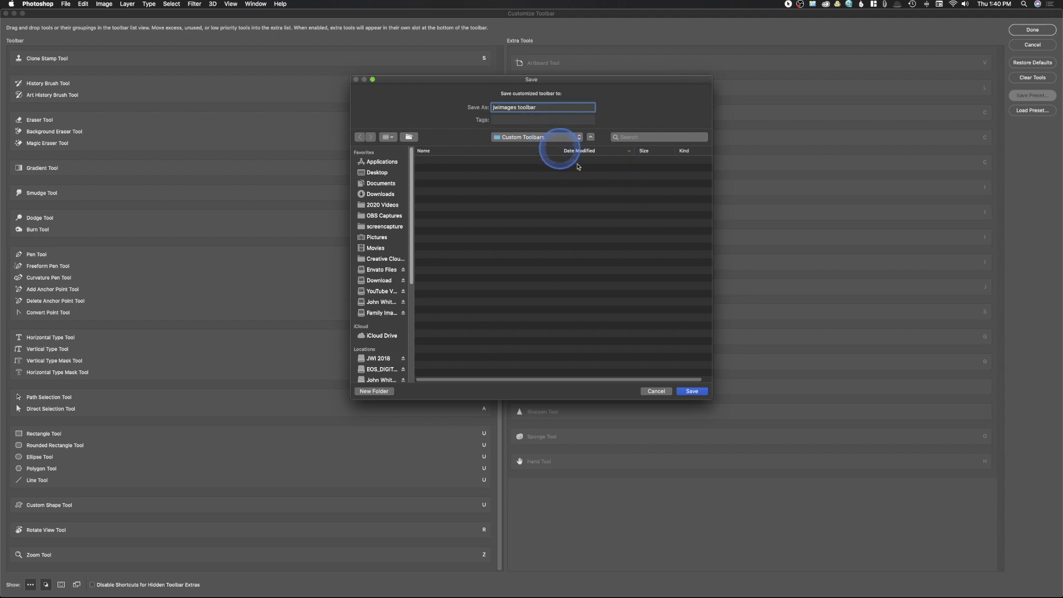
click(692, 392)
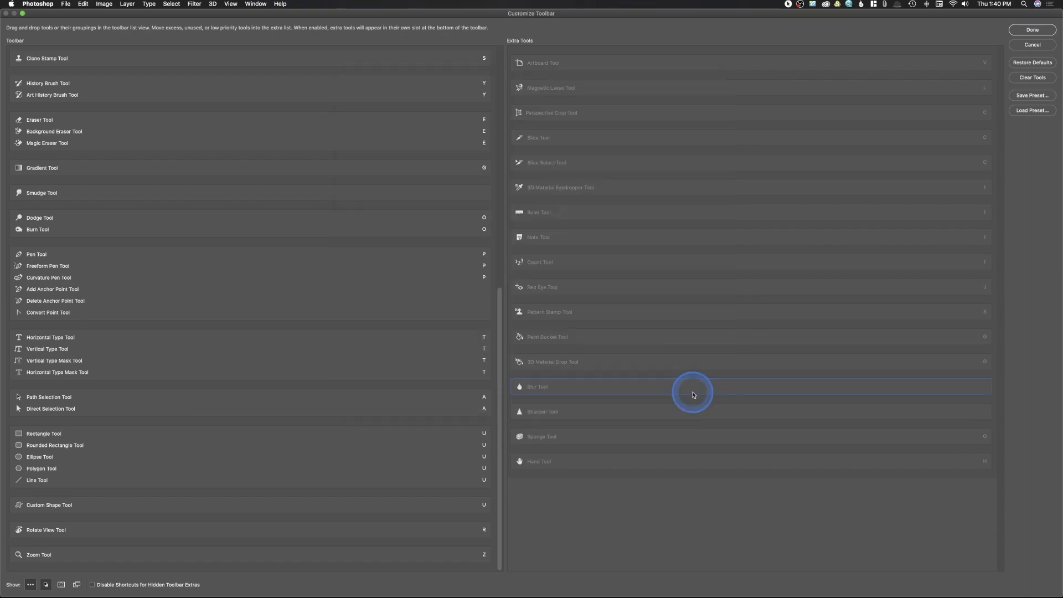
click(1032, 30)
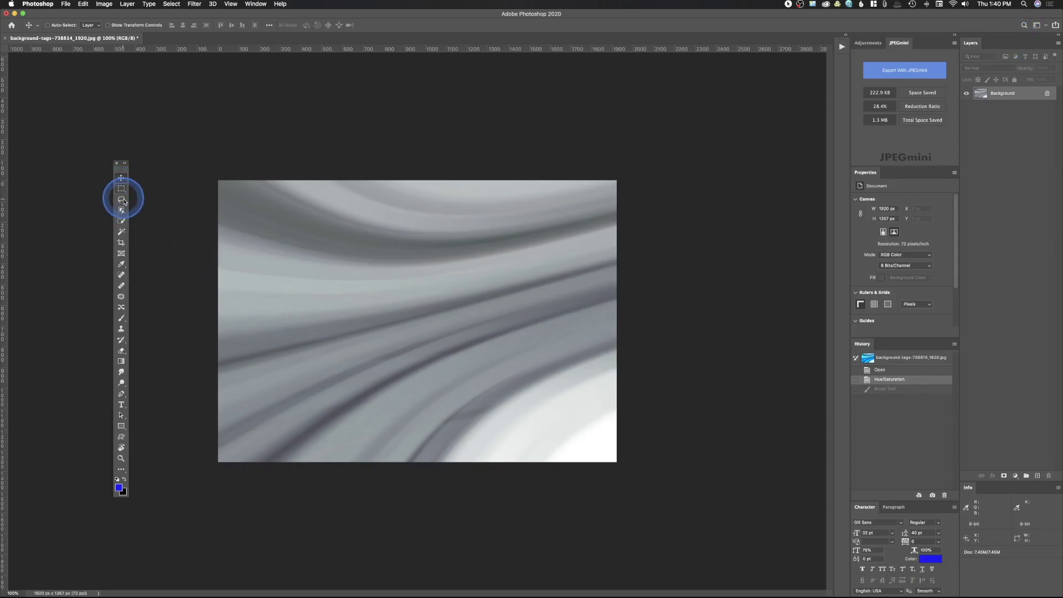
- Dock the floating toolbar at the workspace's left edge and inspect the extra tools gathered in its last slot
drag(111, 163, 5, 97)
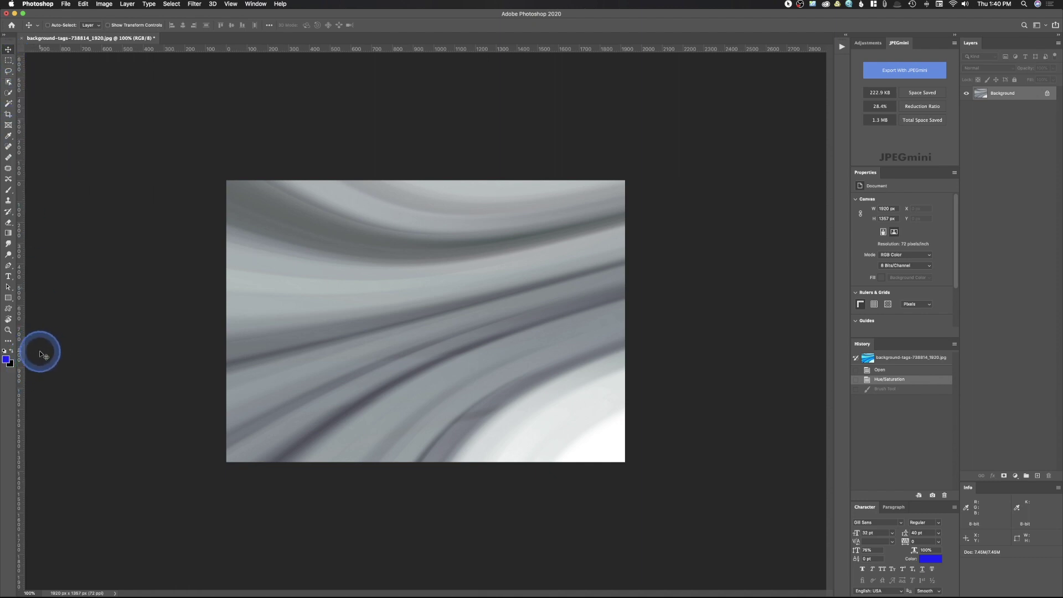
click(9, 344)
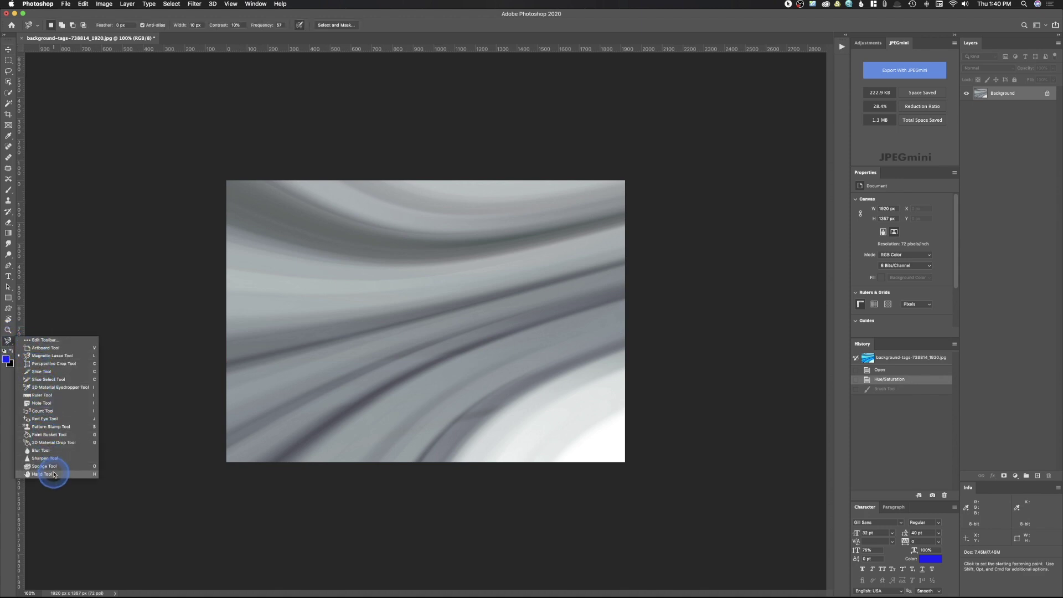
click(9, 342)
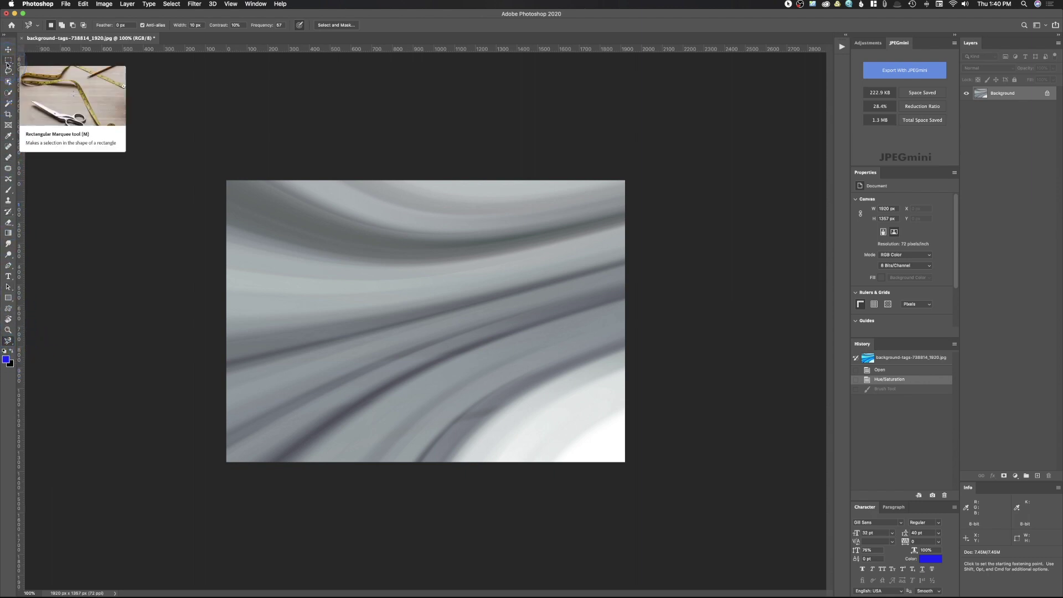
click(200, 104)
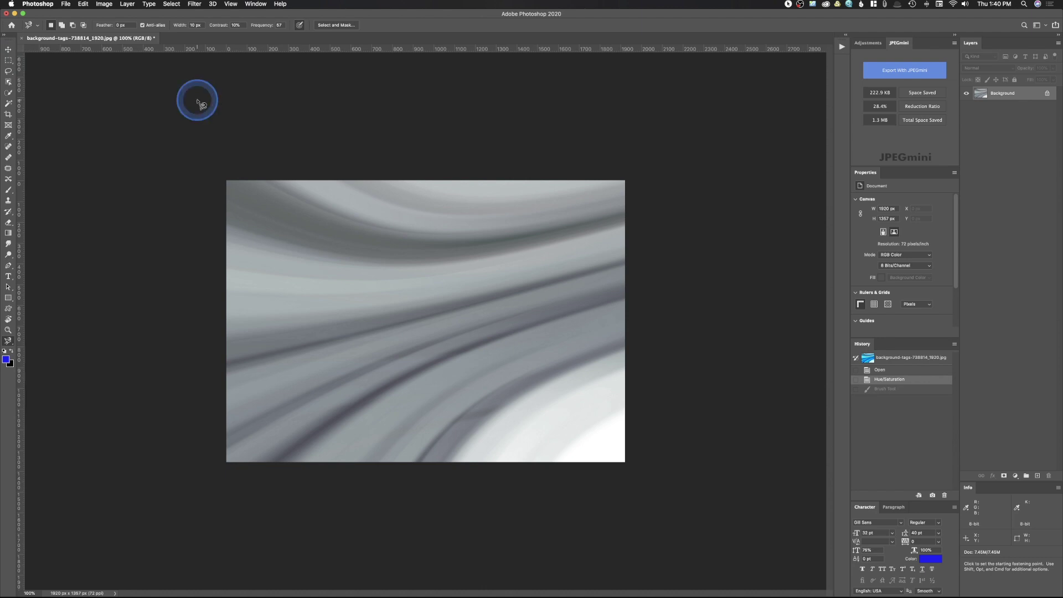